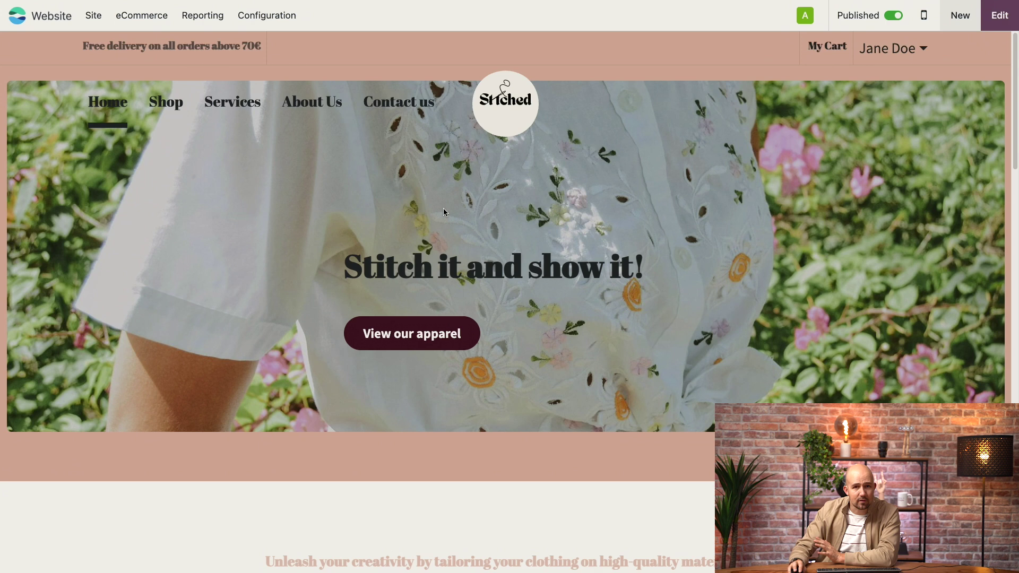
Create the 'Customizable pieces' category with parent T-shirts & Shirts, save it, and reopen it from the list
left_click(150, 20)
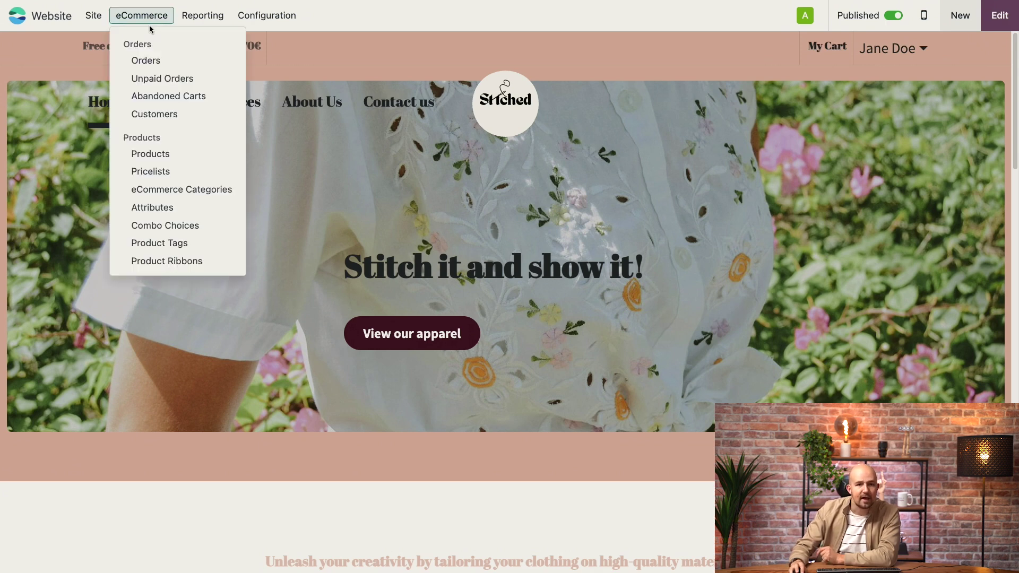
left_click(205, 190)
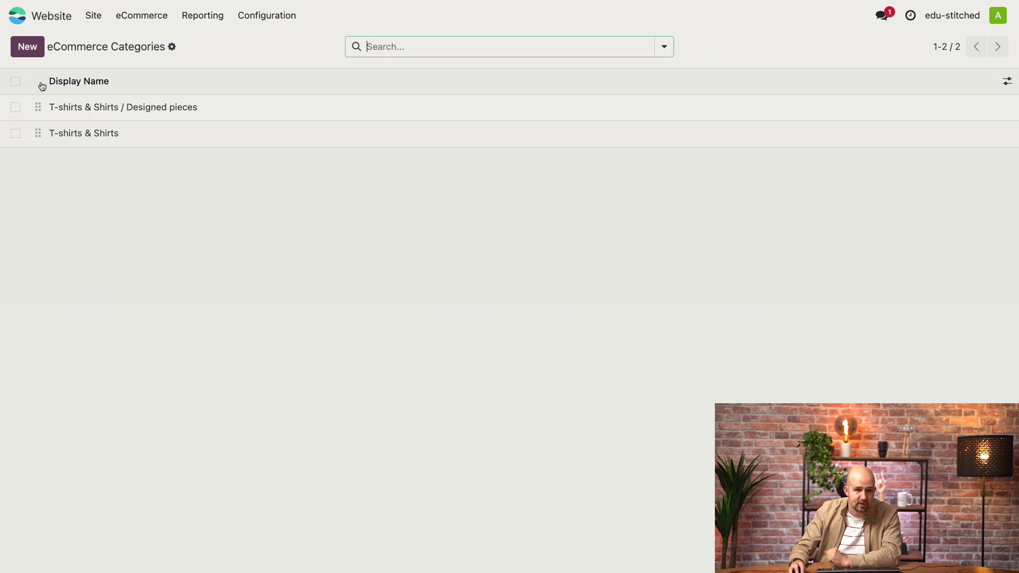
left_click(29, 48)
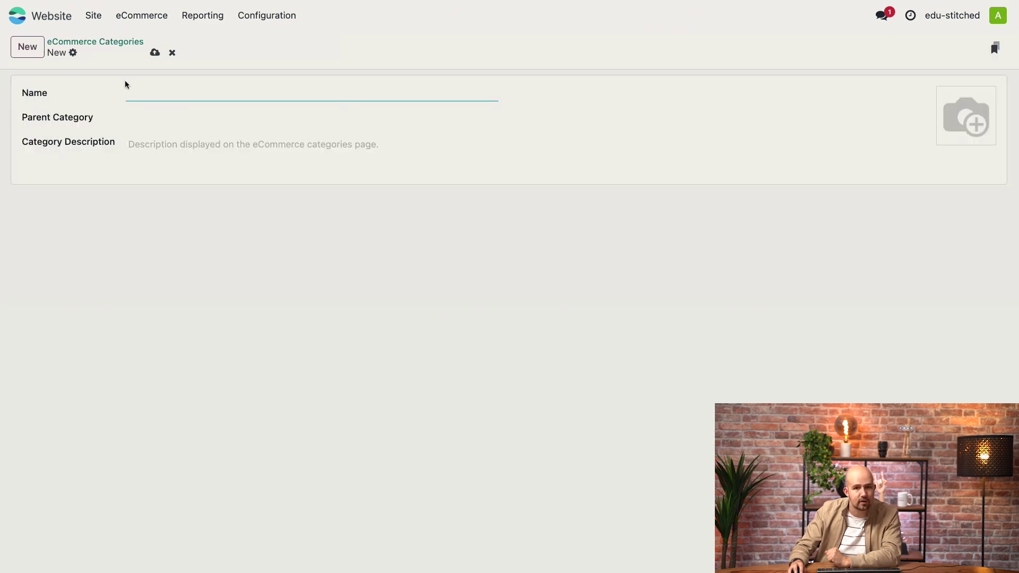
type("Customizable pieces")
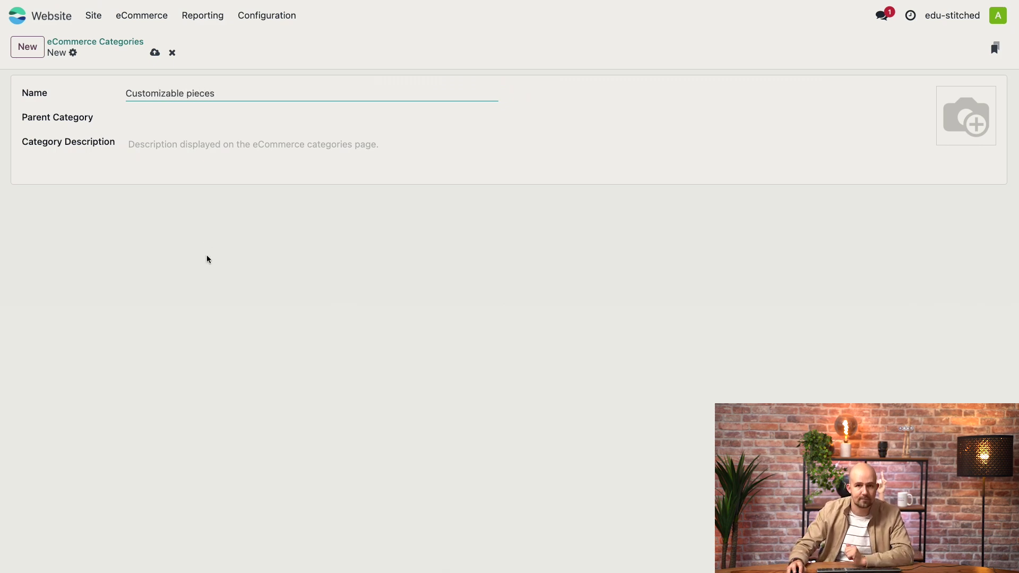
left_click(148, 118)
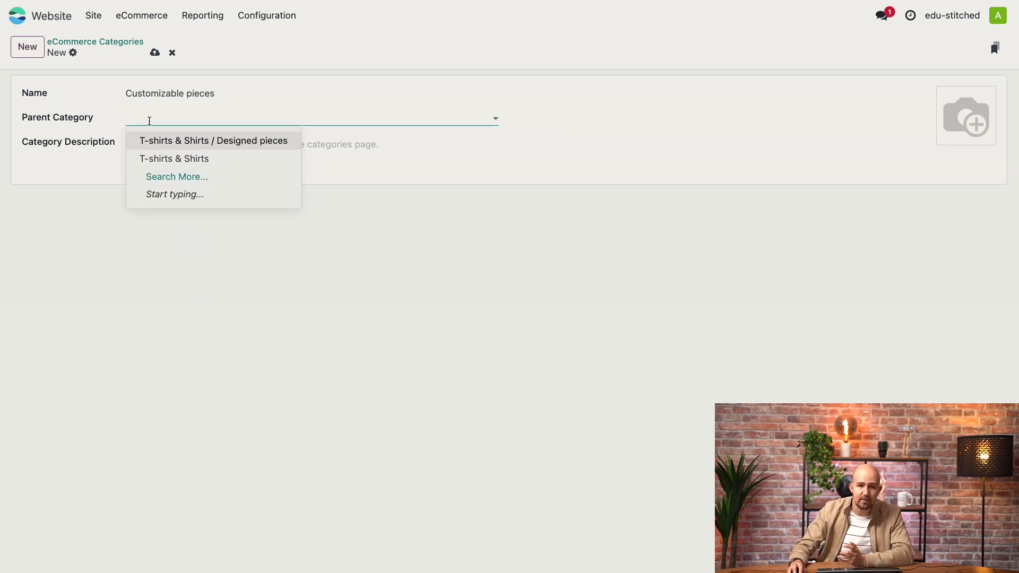
left_click(180, 158)
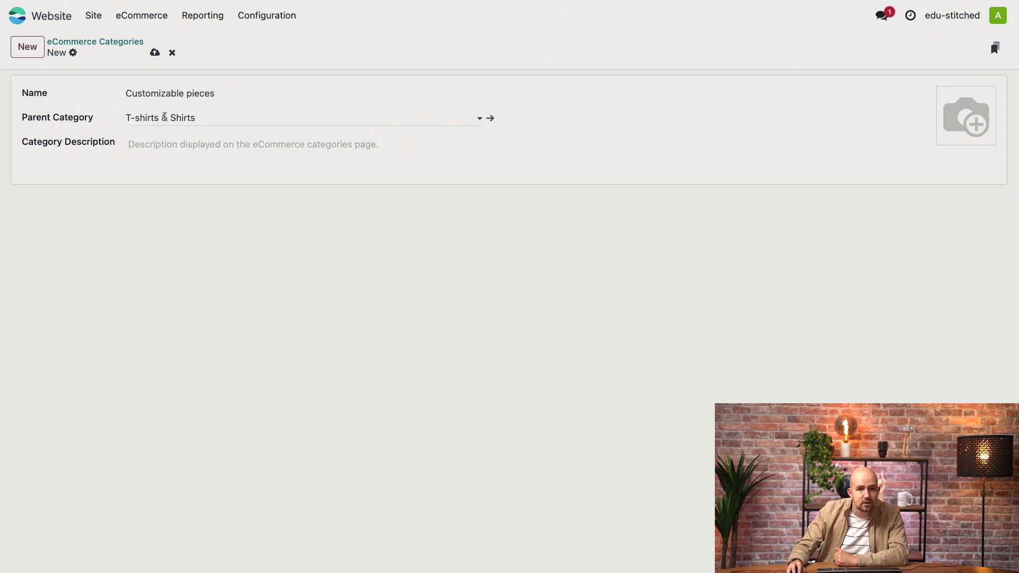
left_click(155, 52)
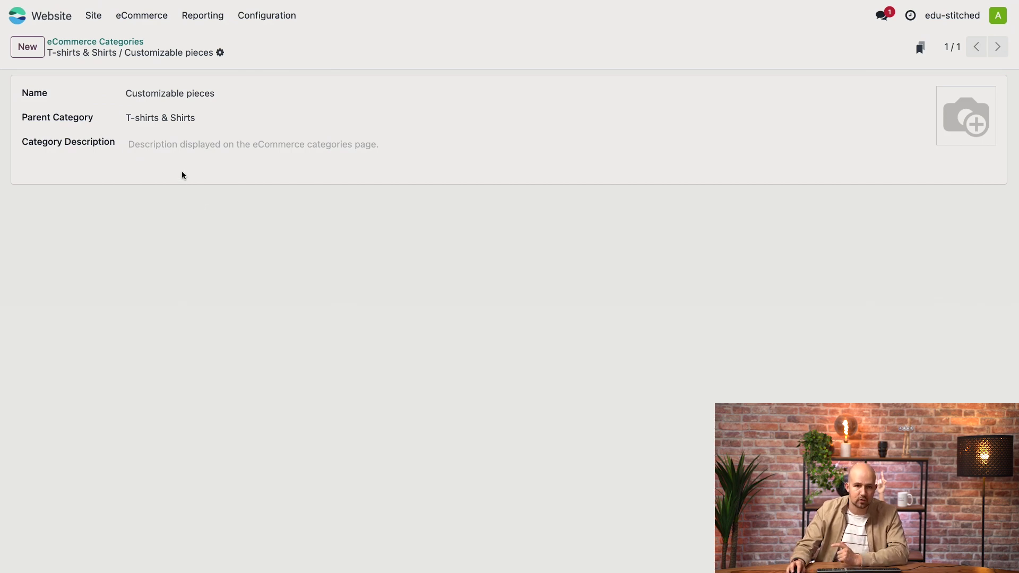
left_click(103, 41)
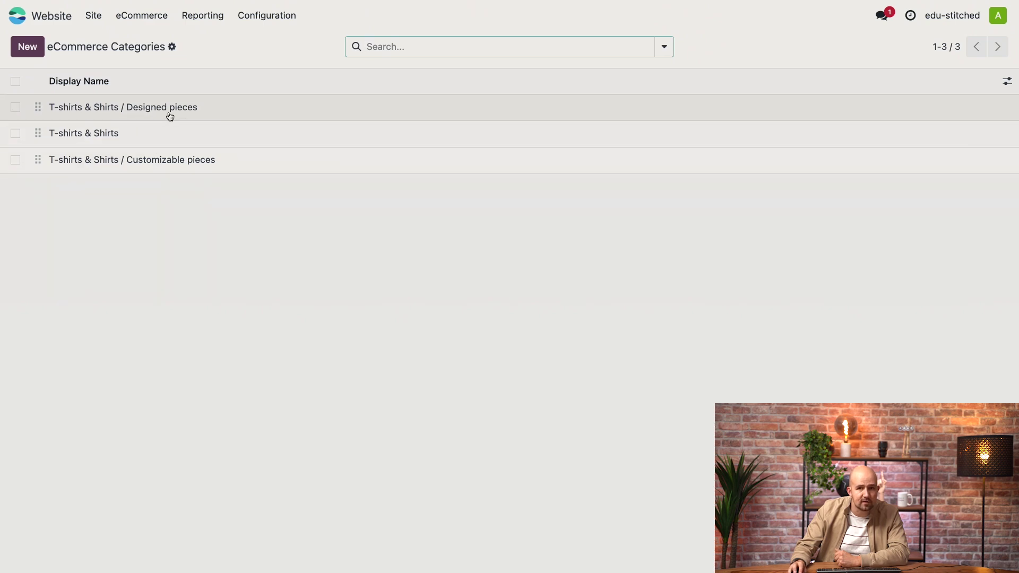
left_click(161, 160)
Add the description 'Your canvas made real' and the Black_Tee_Text_Back.jpg image, then save
left_click(163, 147)
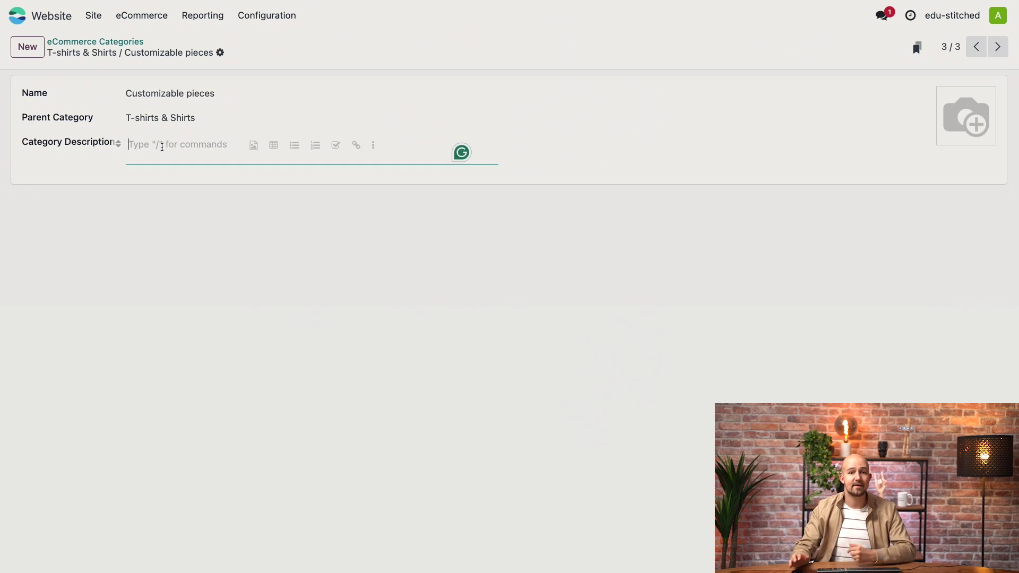
type("Your ")
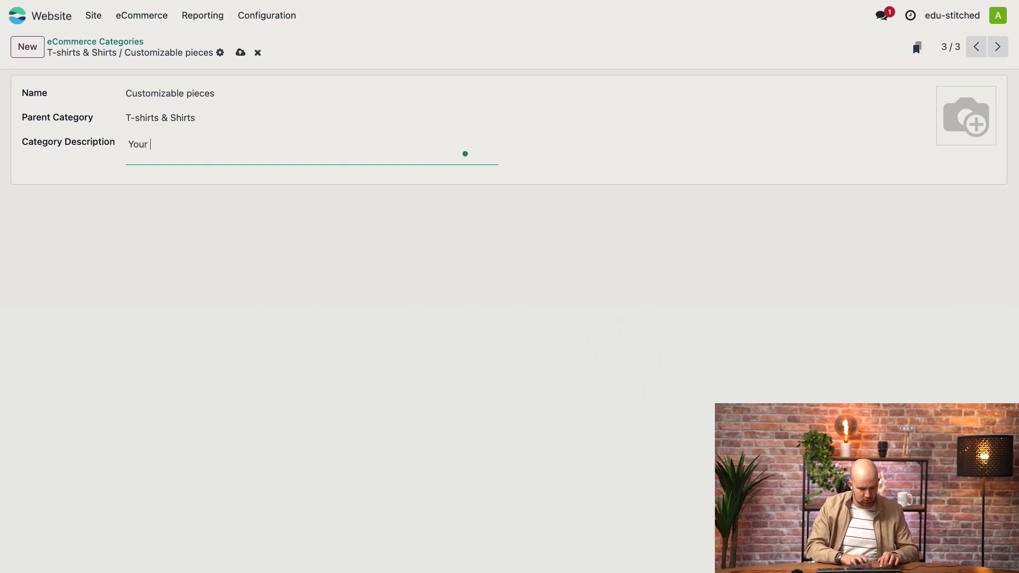
type("canvas made real")
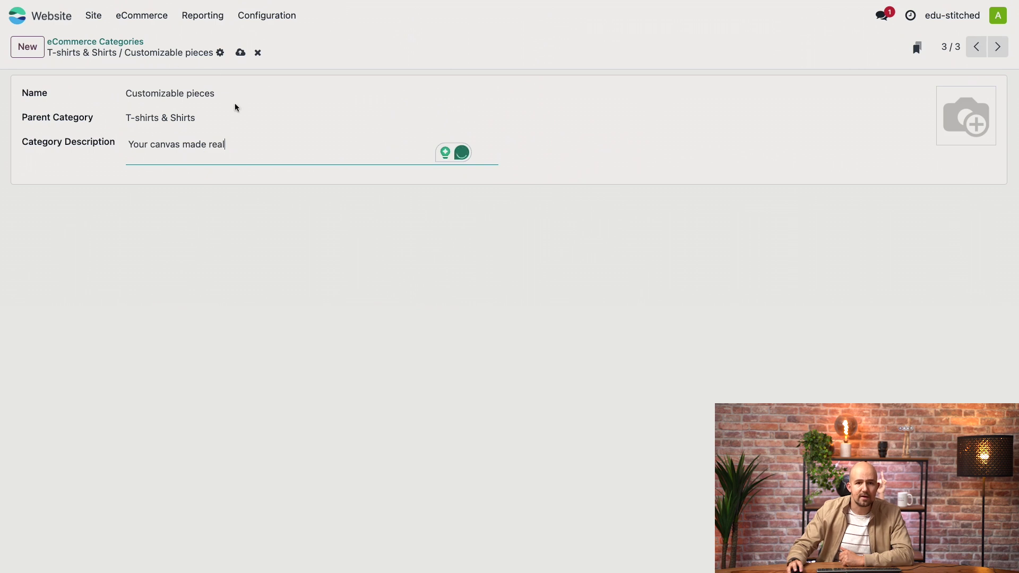
mouse_move(956, 125)
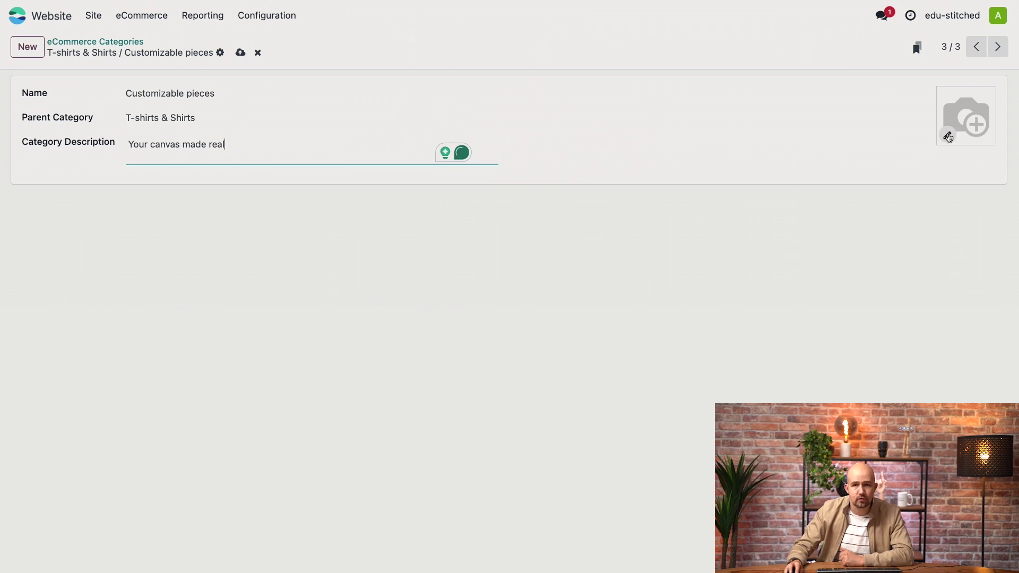
left_click(948, 136)
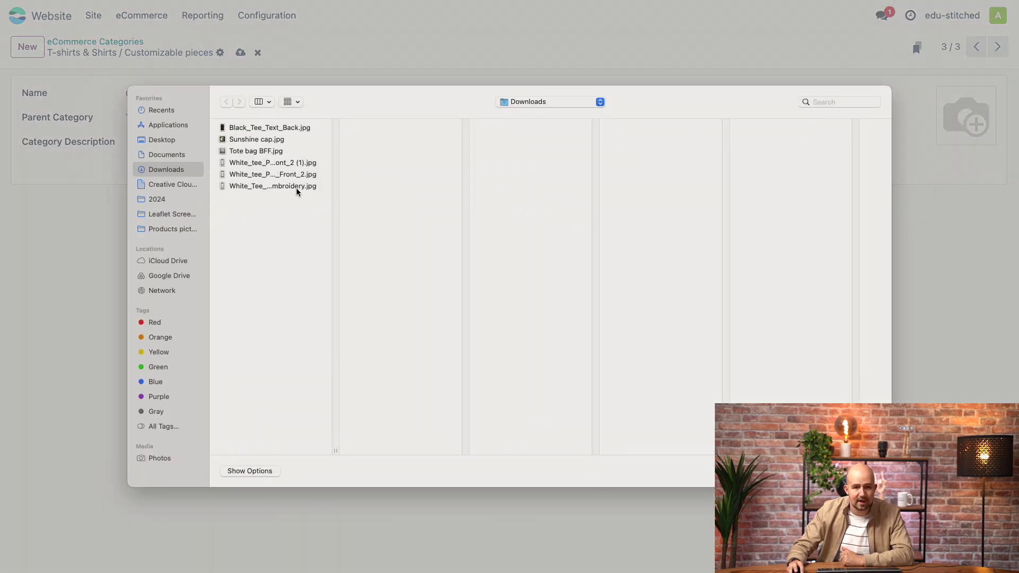
left_click(286, 129)
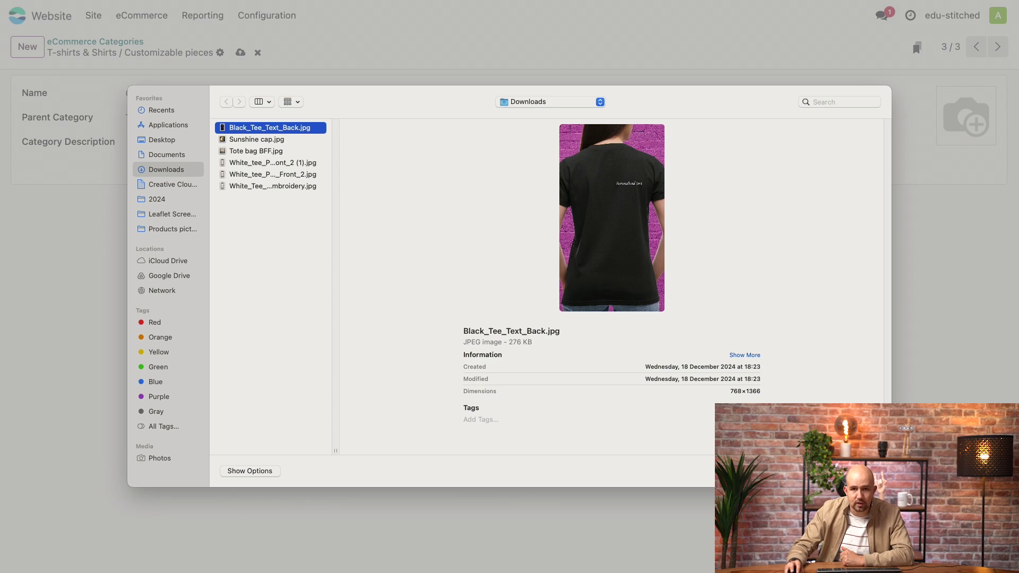
key("Return")
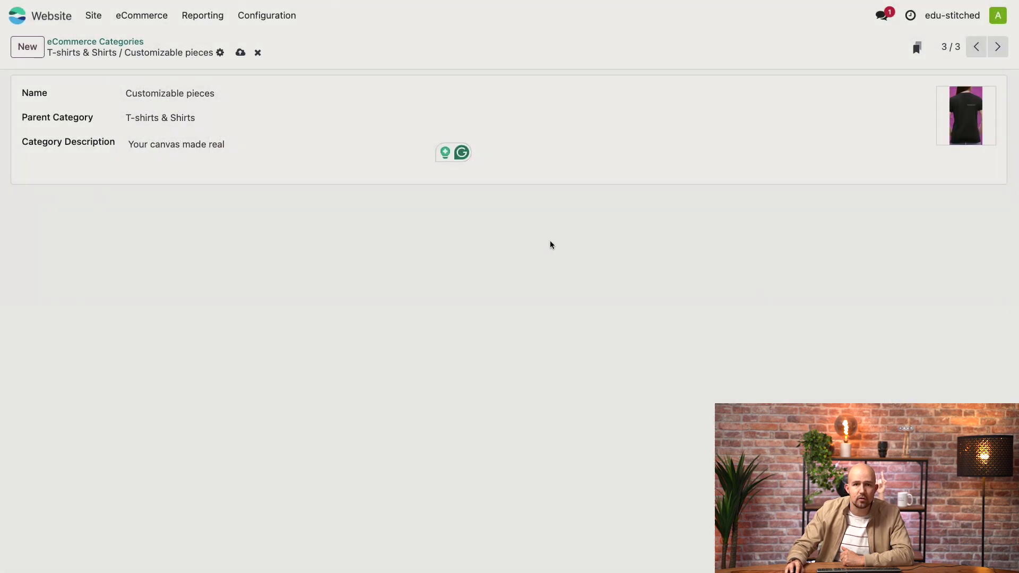
left_click(240, 52)
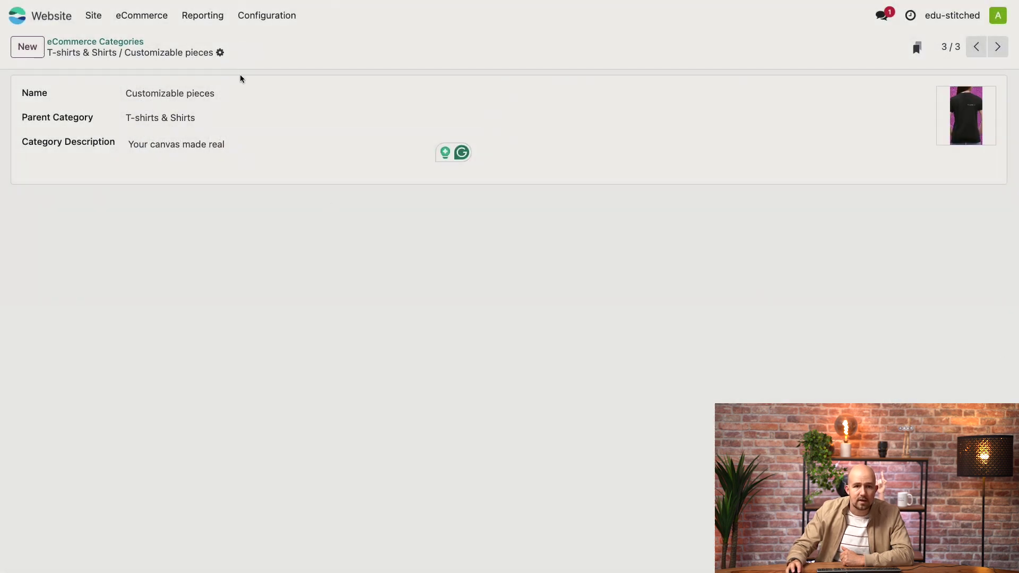
left_click(105, 43)
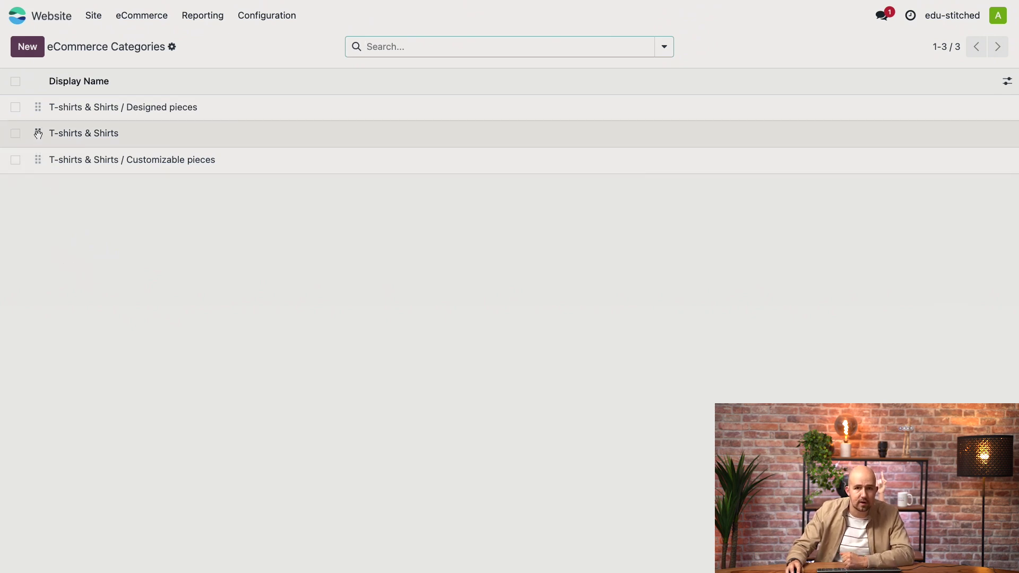
Drag T-shirts & Shirts to the top of the eCommerce Categories list
left_click_drag(38, 133, 36, 105)
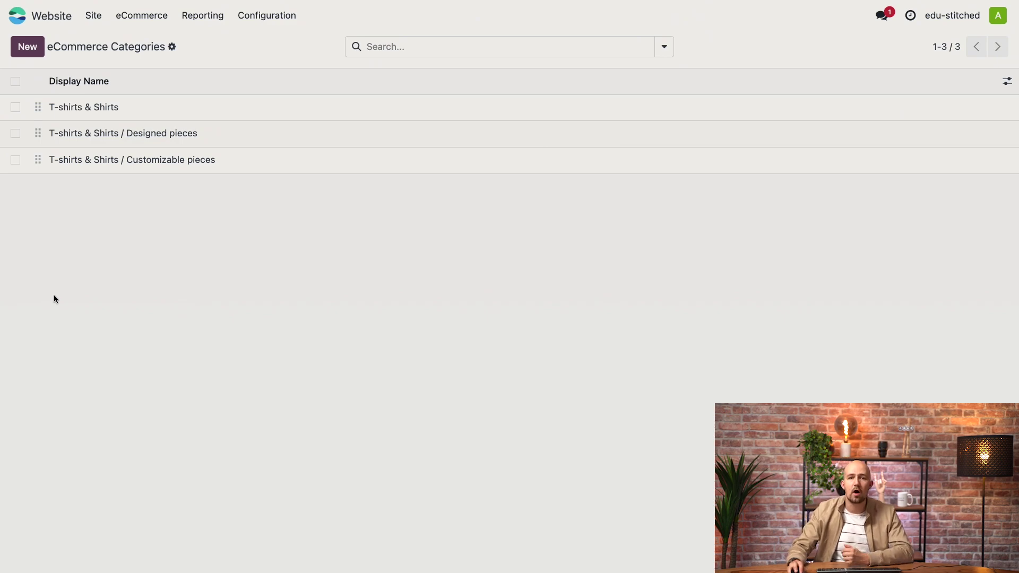
left_click(151, 16)
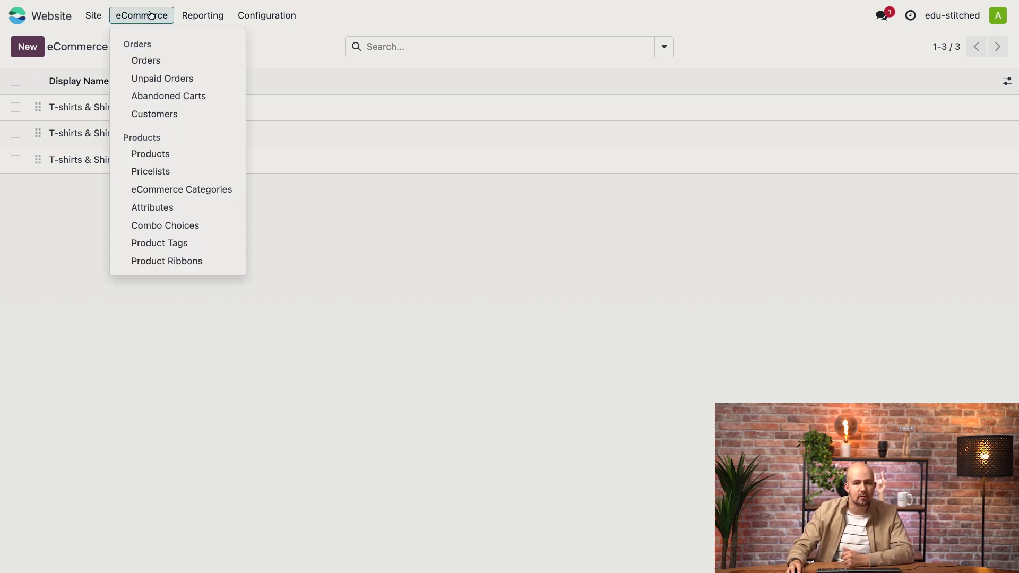
Add Customizable pieces to the Plain Black Tee - To Personalize product's categories and save
left_click(175, 154)
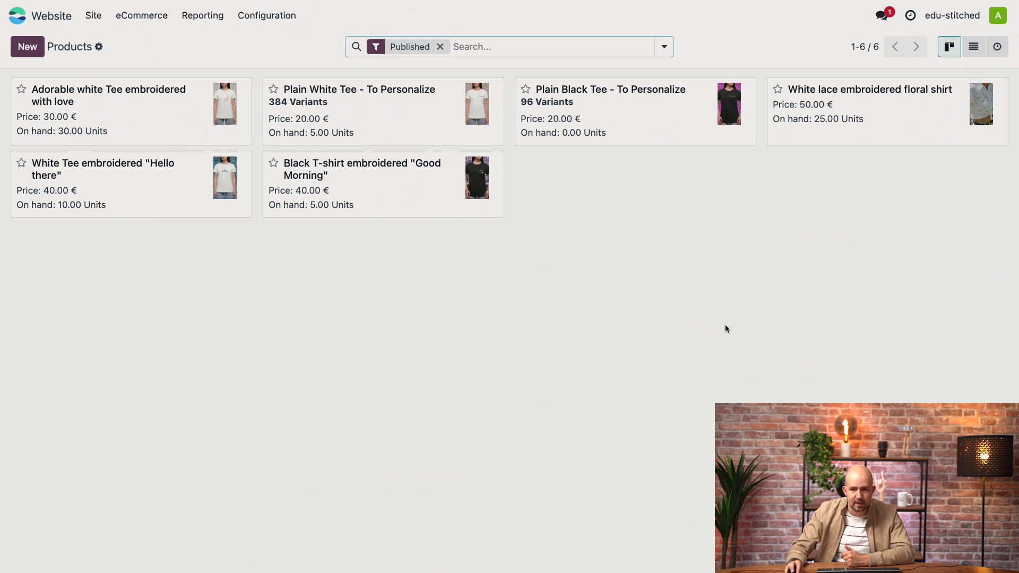
left_click(645, 129)
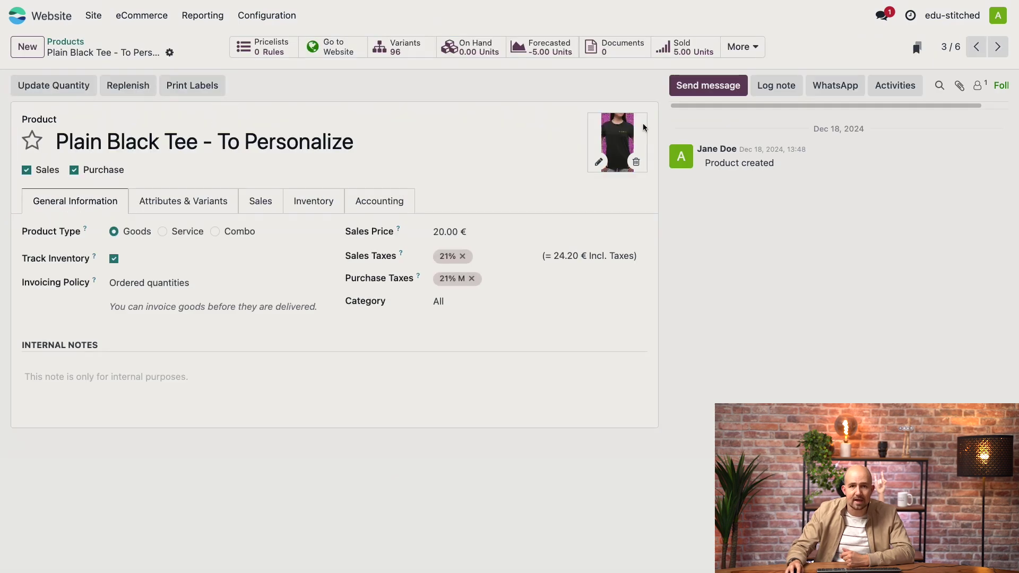
left_click(261, 208)
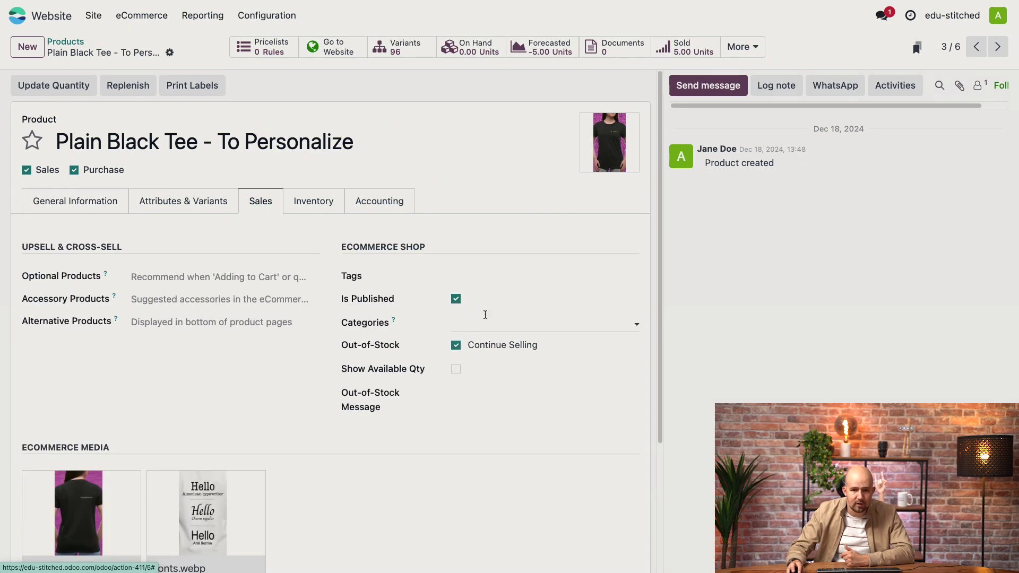
left_click(467, 325)
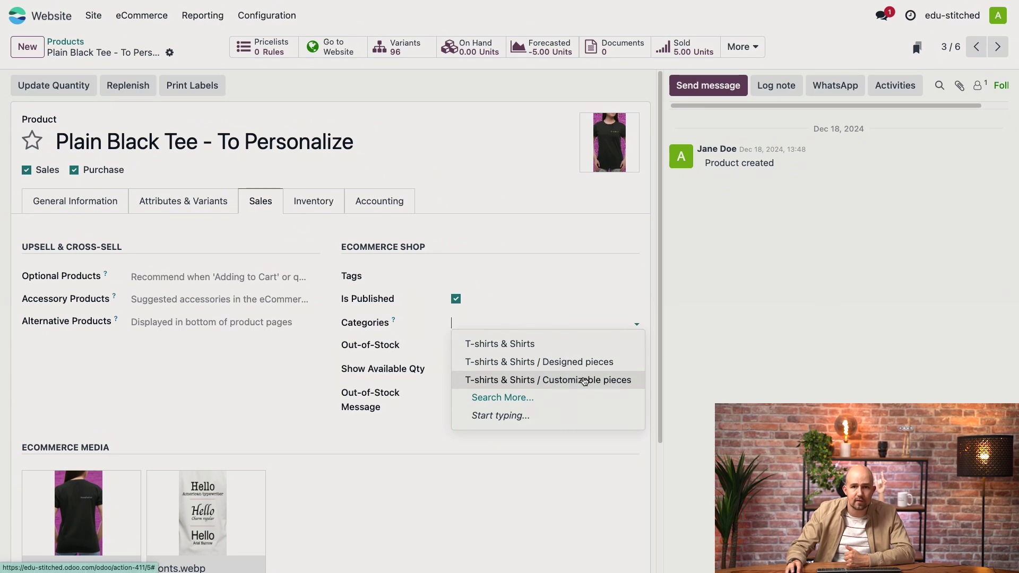
left_click(585, 382)
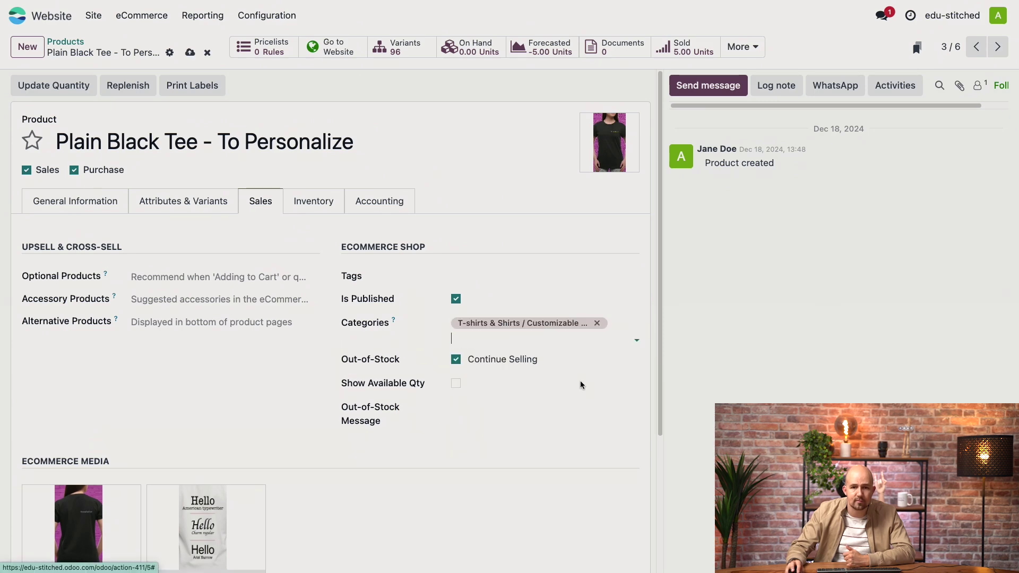
left_click(190, 54)
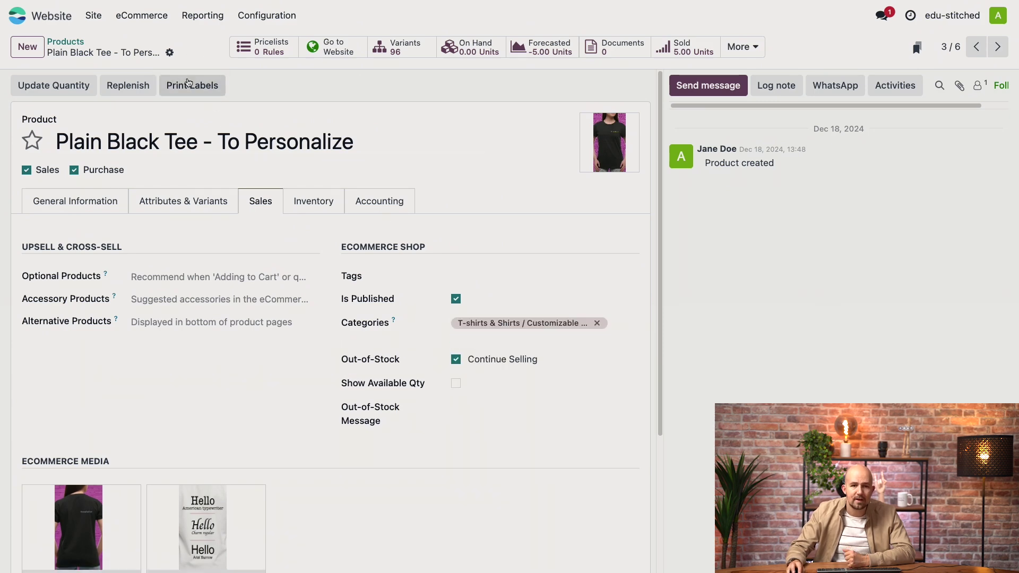
Open the Shop page in the website editor
left_click(89, 22)
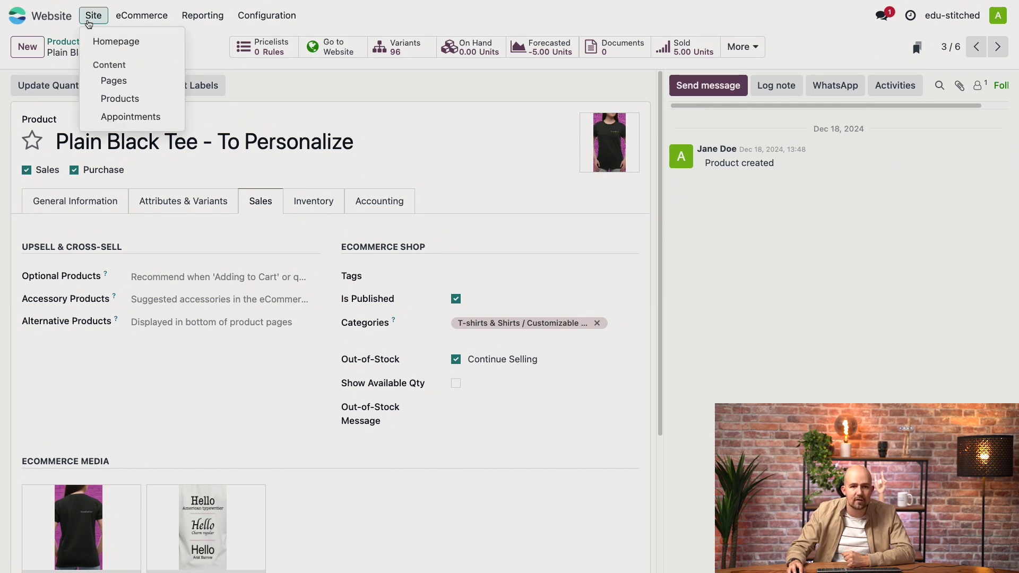
left_click(106, 41)
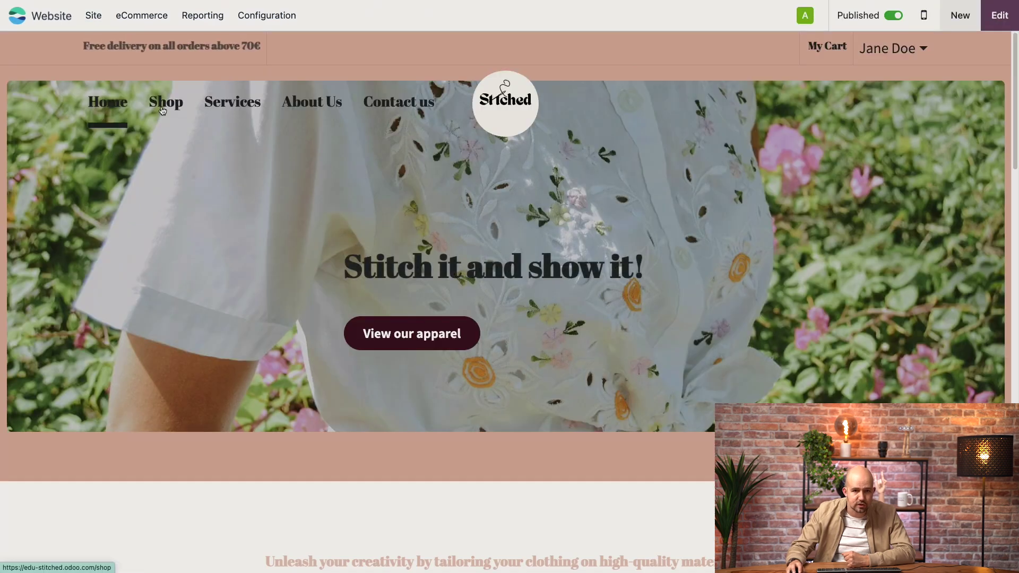
left_click(162, 112)
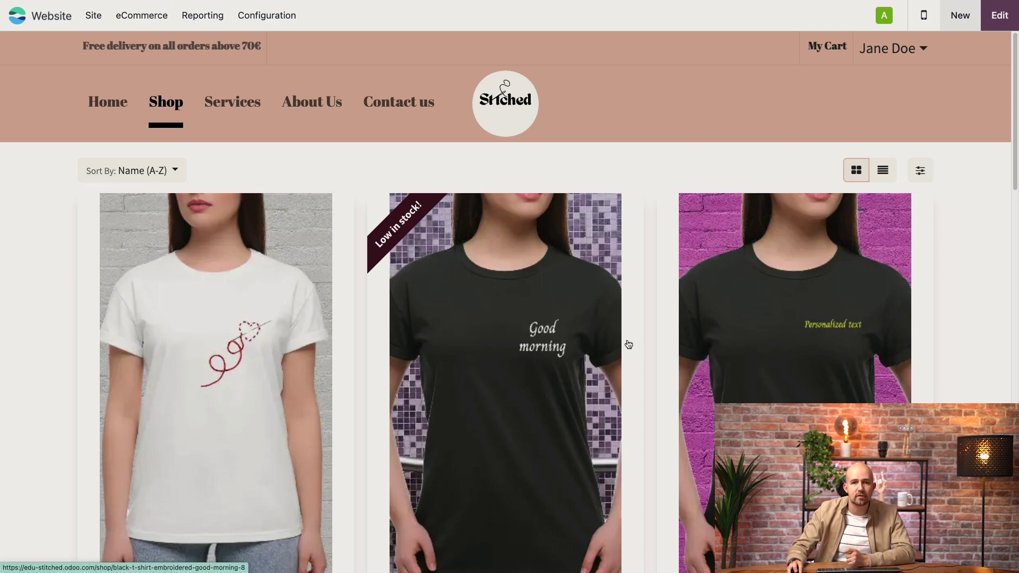
left_click(1000, 16)
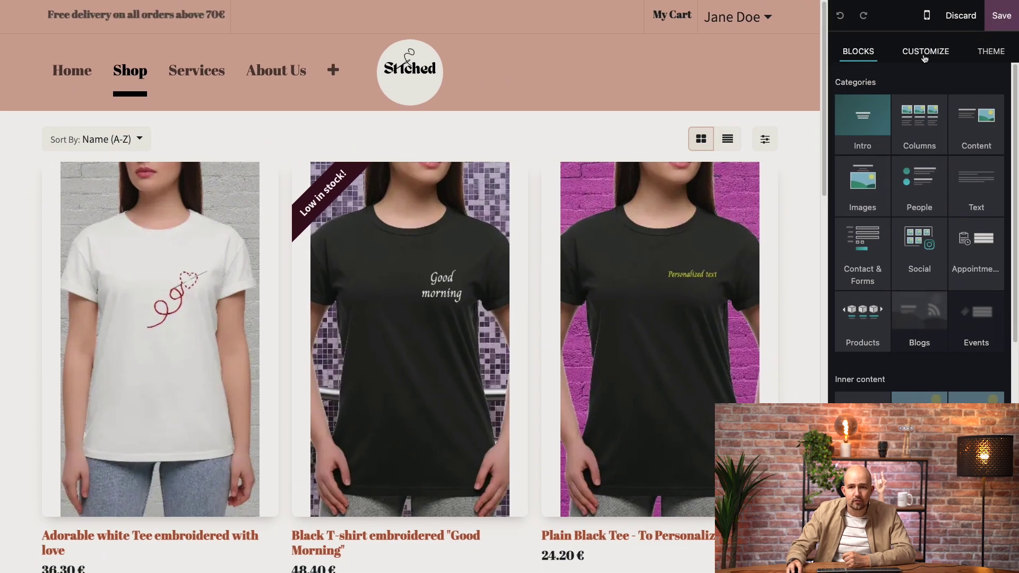
Show categories on the Left and Top, toggling Collapse Categories on then off
left_click(924, 53)
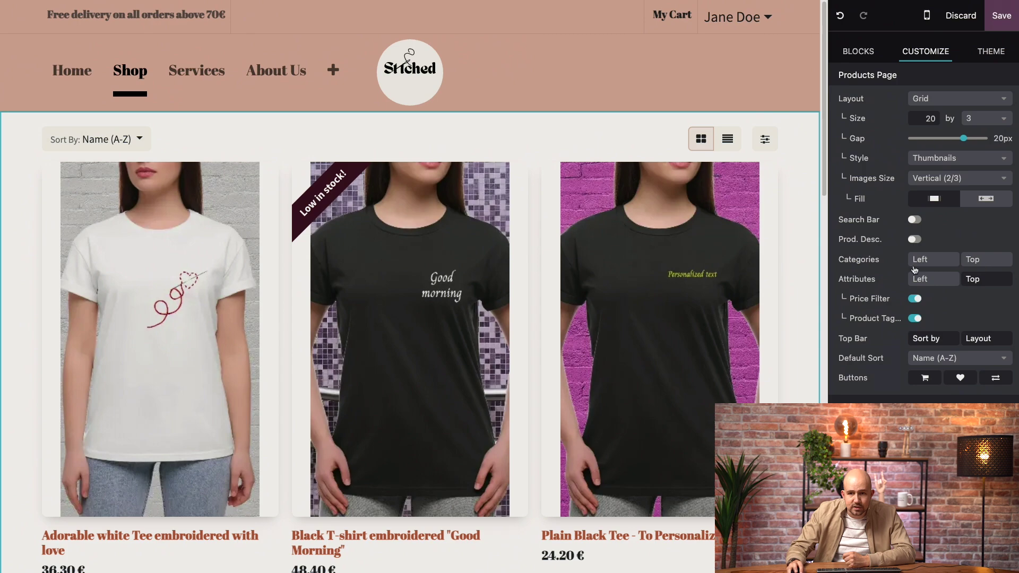
left_click(941, 264)
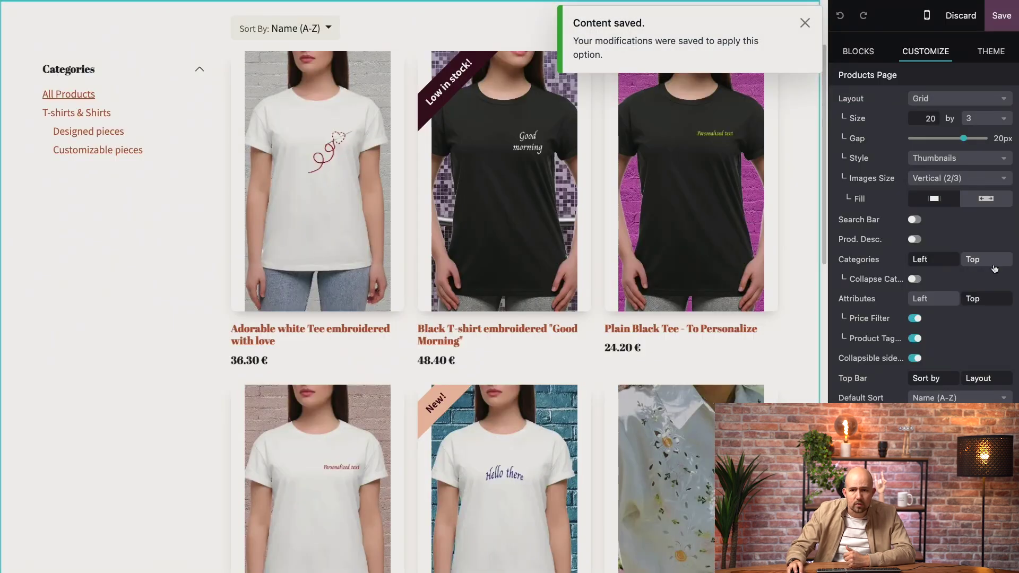
left_click(991, 262)
scroll(160, 141, "down", 2)
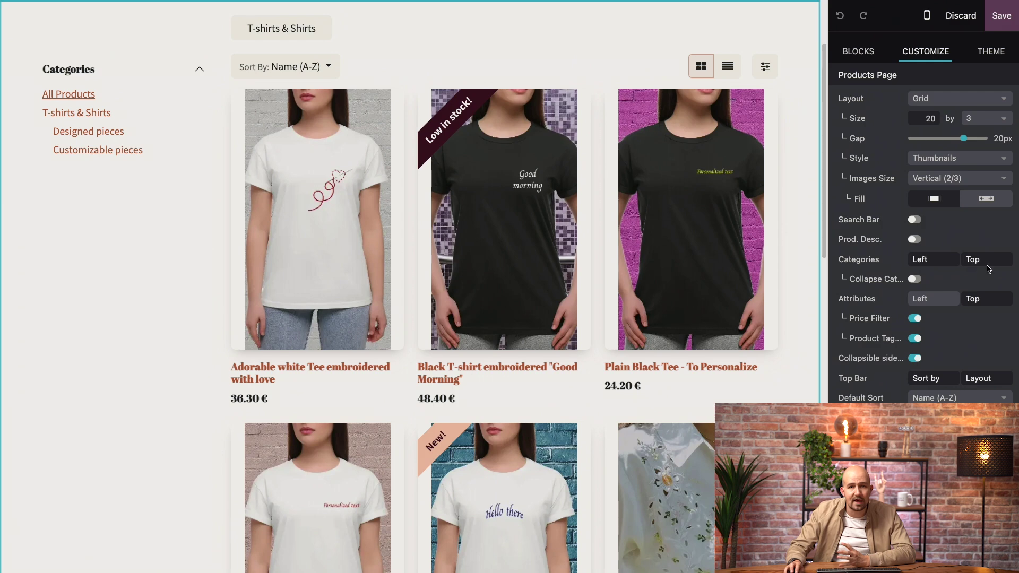
left_click(914, 280)
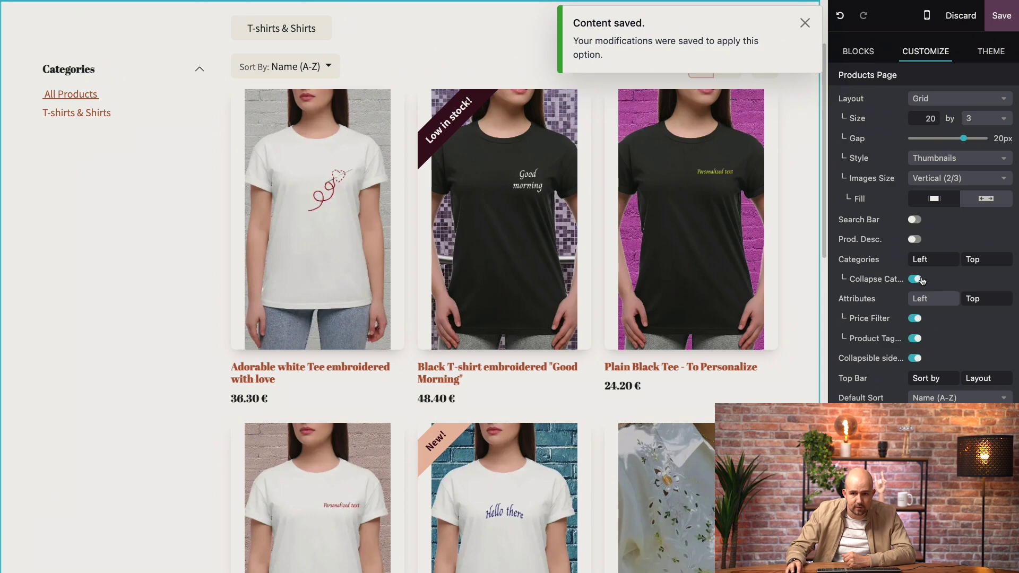
left_click(918, 279)
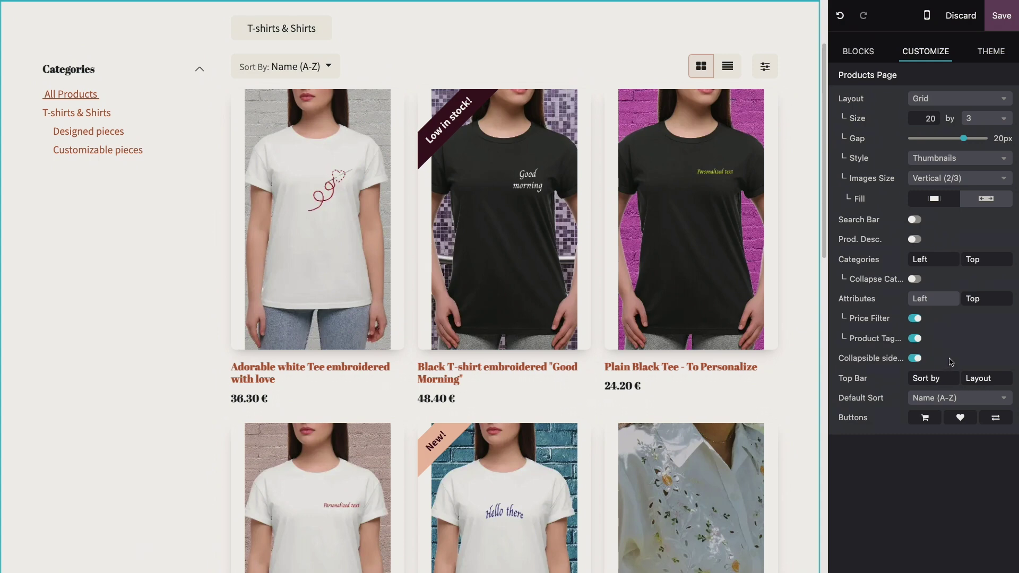
Keep Default Sort at Name (A-Z) and save the Shop page changes
left_click(973, 399)
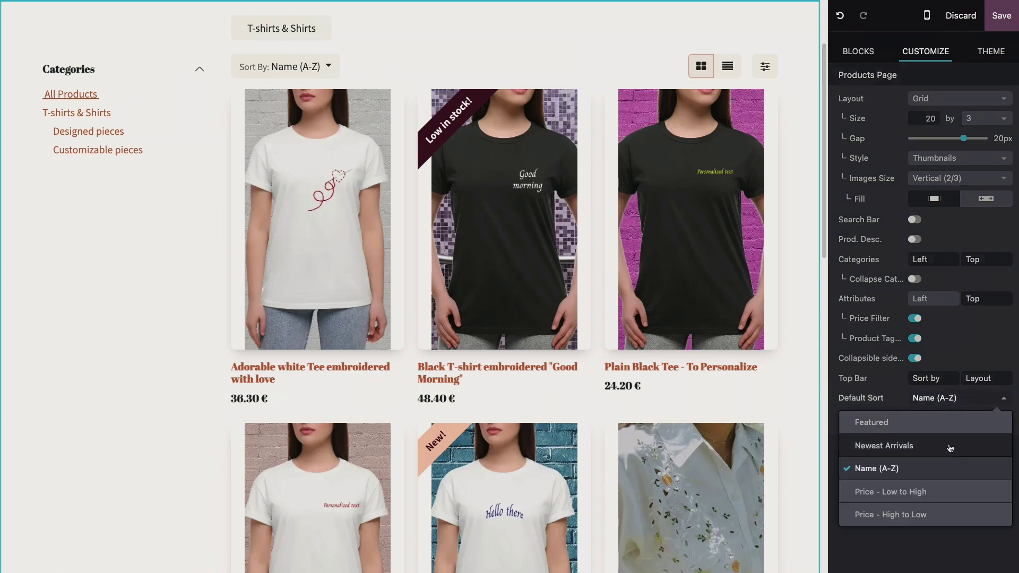
left_click(926, 477)
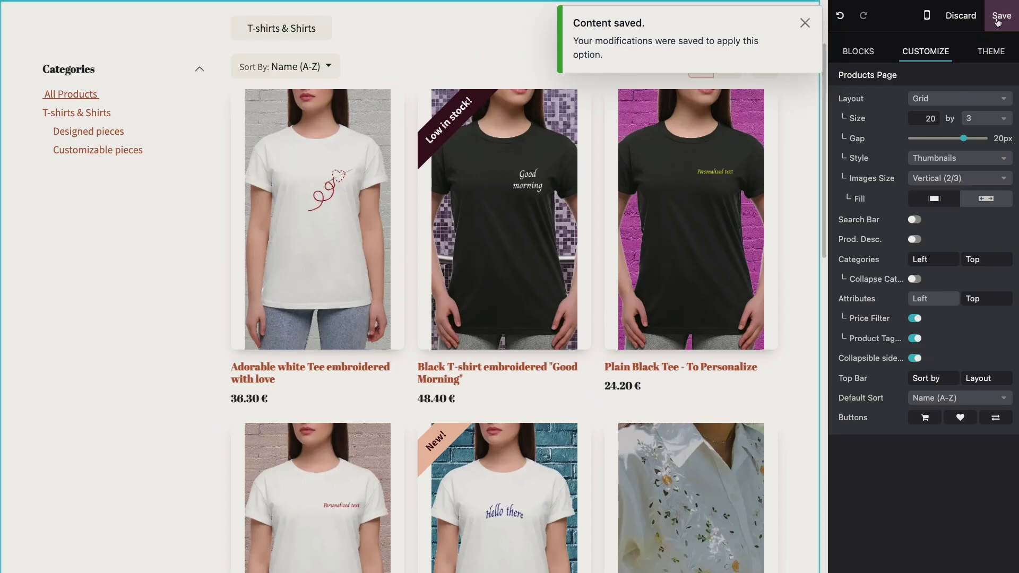
left_click(1001, 16)
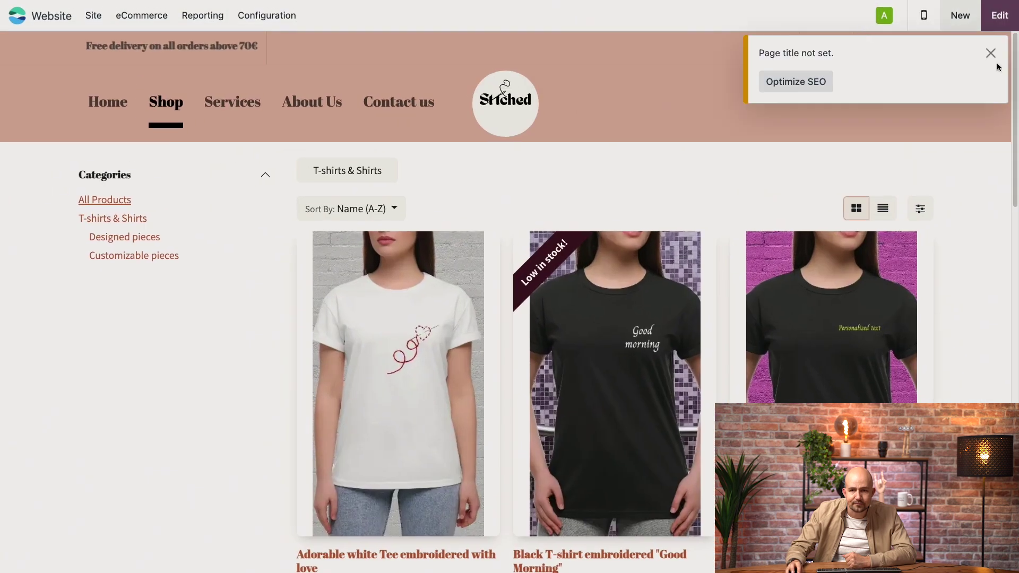
left_click(989, 53)
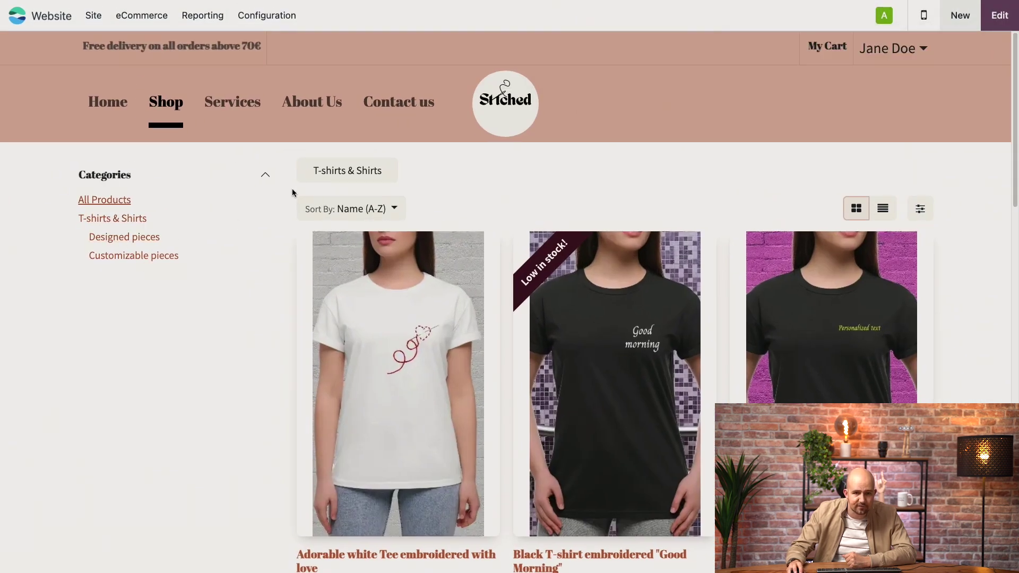
Browse Designed pieces, Customizable pieces, then All Products, and reopen the page editor
left_click(124, 237)
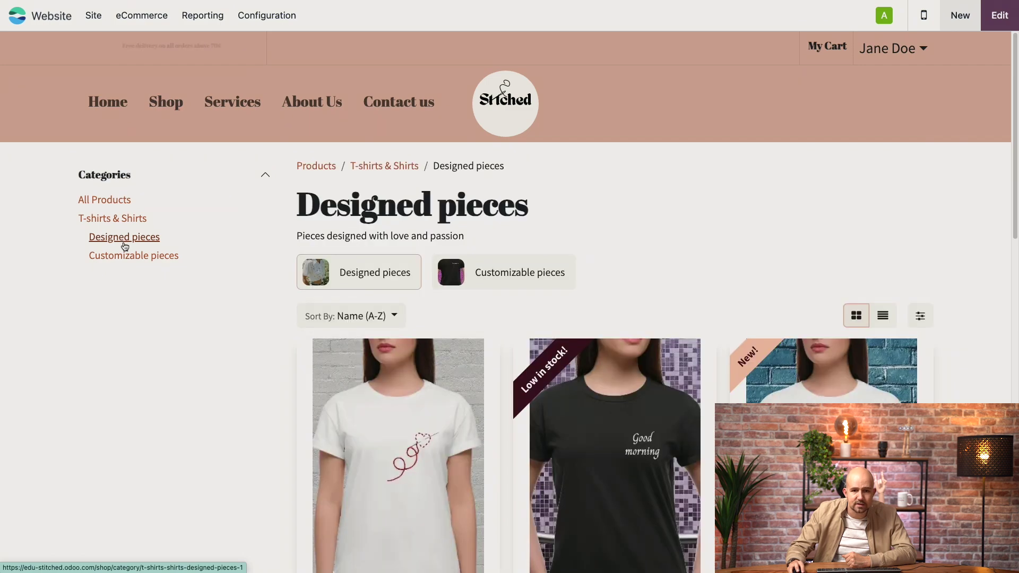
scroll(485, 287, "down", 6)
scroll(157, 214, "up", 5)
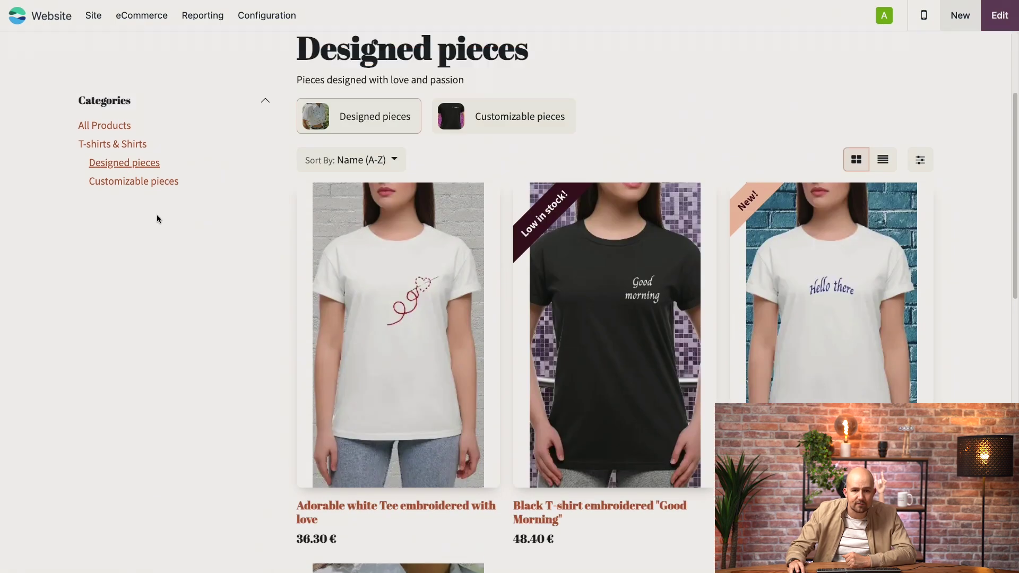
left_click(142, 181)
scroll(565, 409, "down", 2)
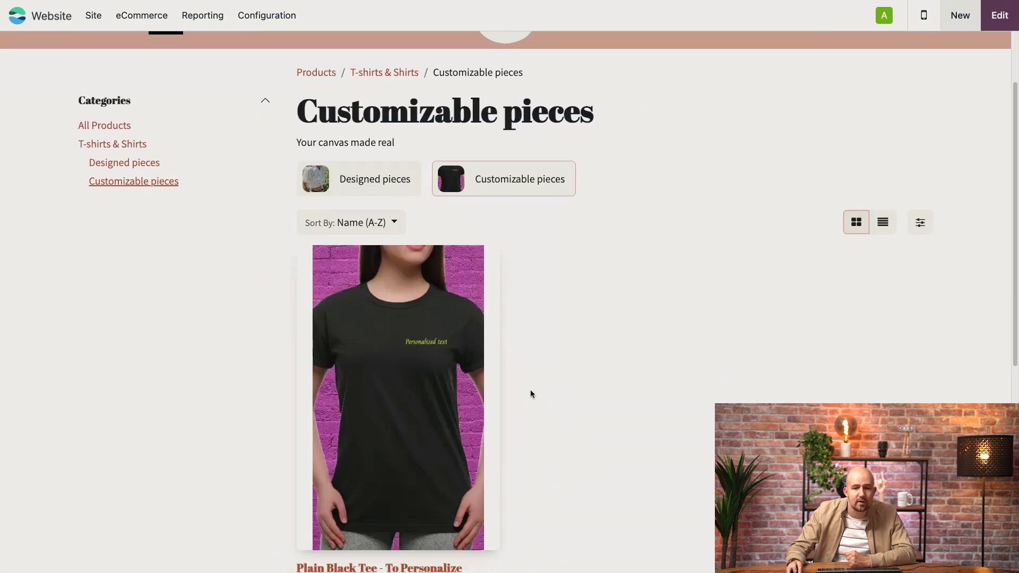
scroll(520, 370, "down", 2)
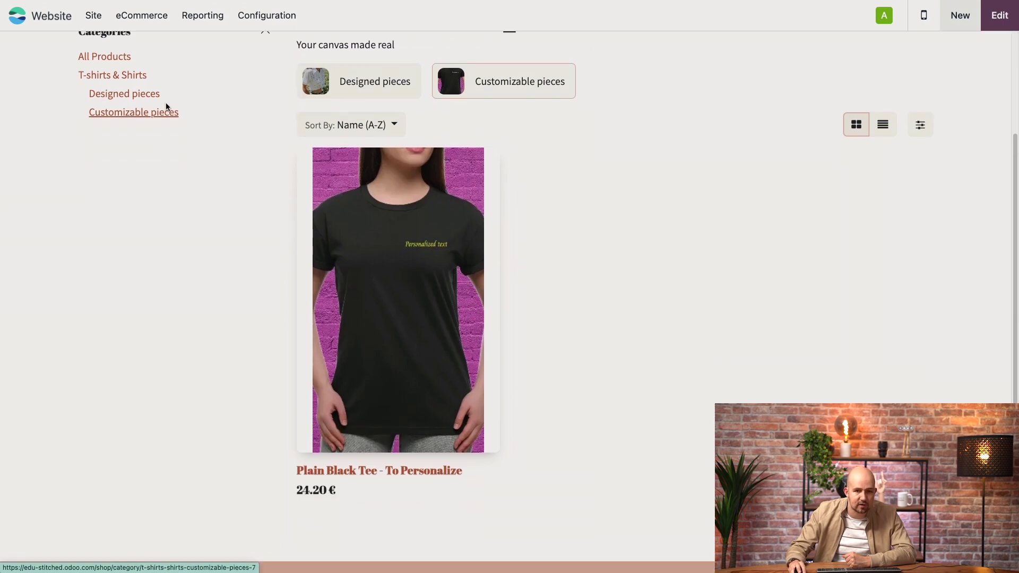
scroll(440, 281, "up", 1)
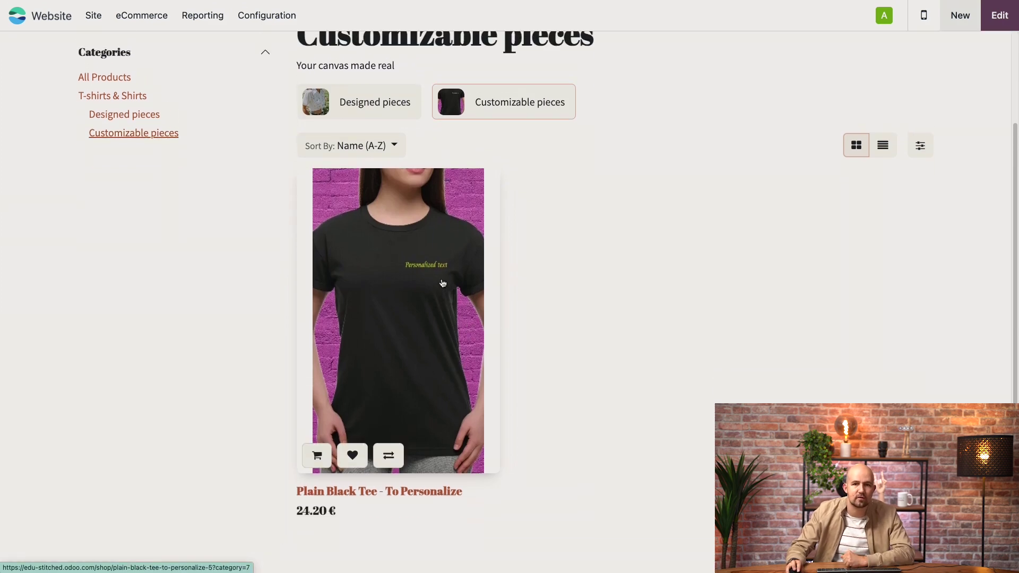
scroll(423, 288, "up", 1)
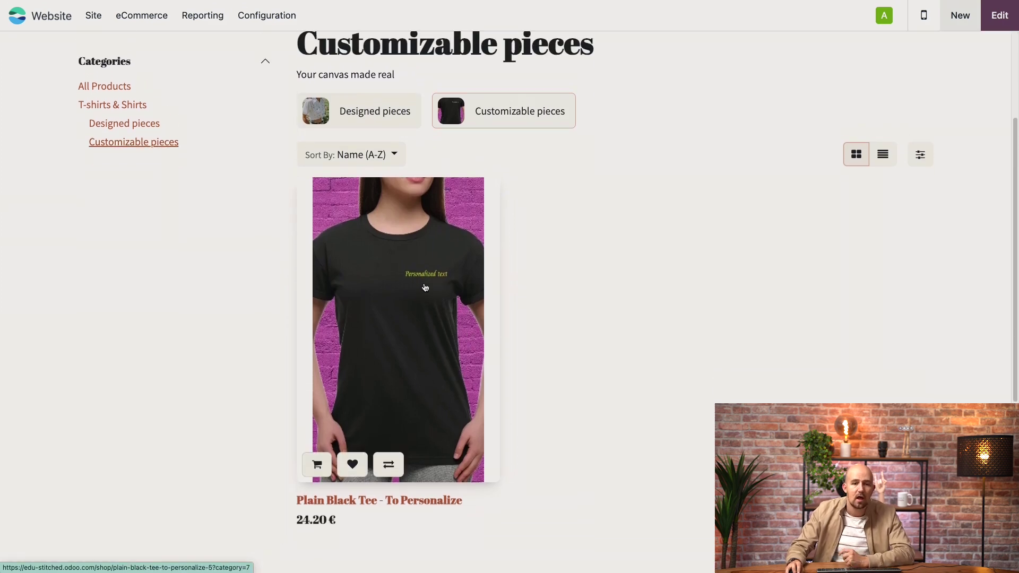
left_click(104, 94)
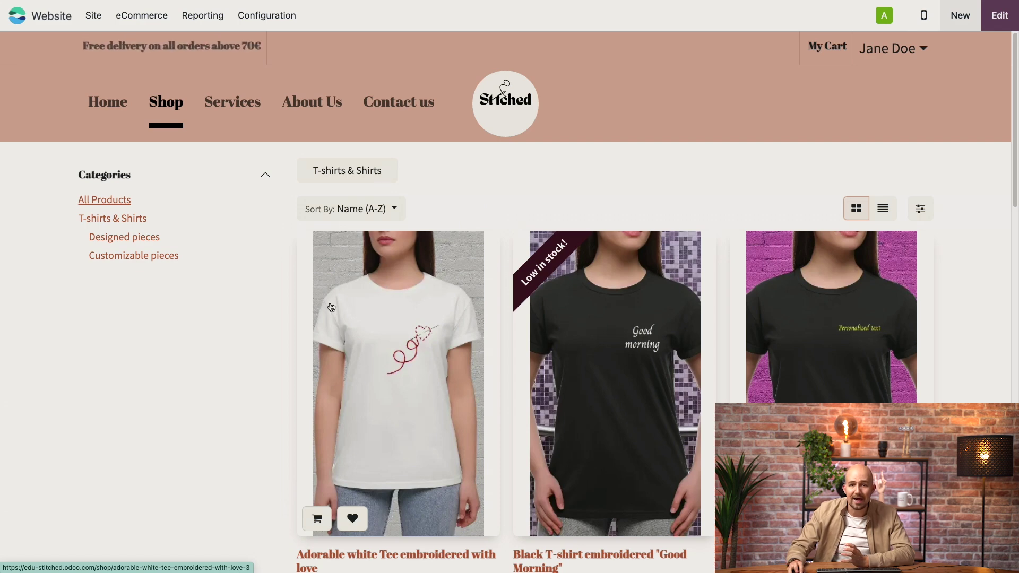
scroll(352, 321, "down", 3)
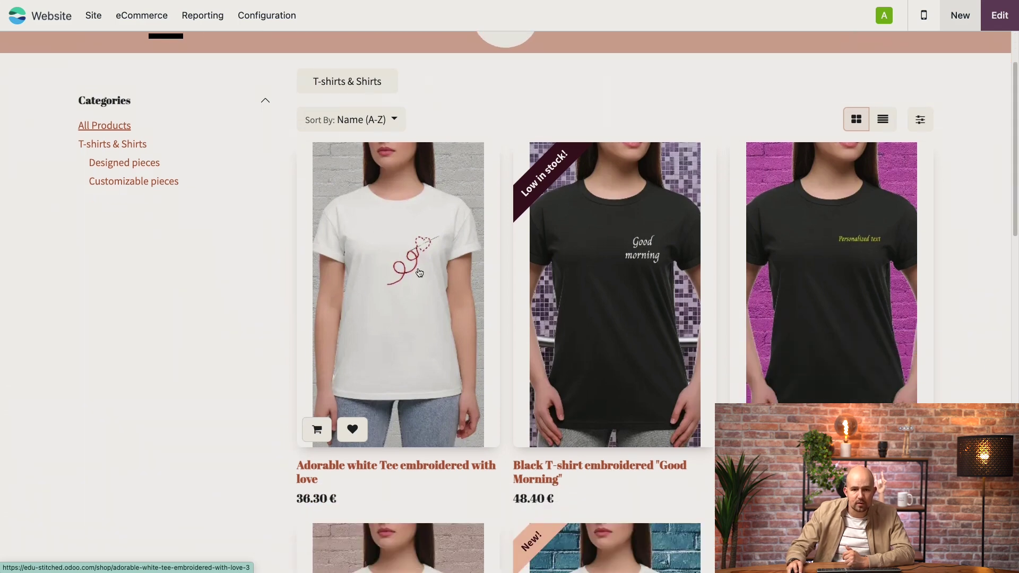
scroll(401, 323, "up", 2)
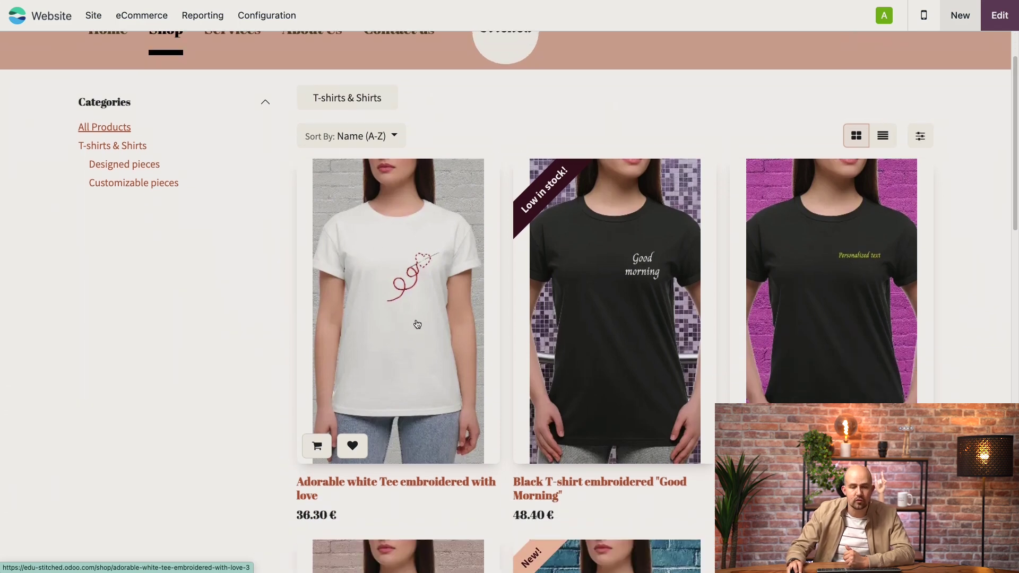
scroll(416, 326, "up", 2)
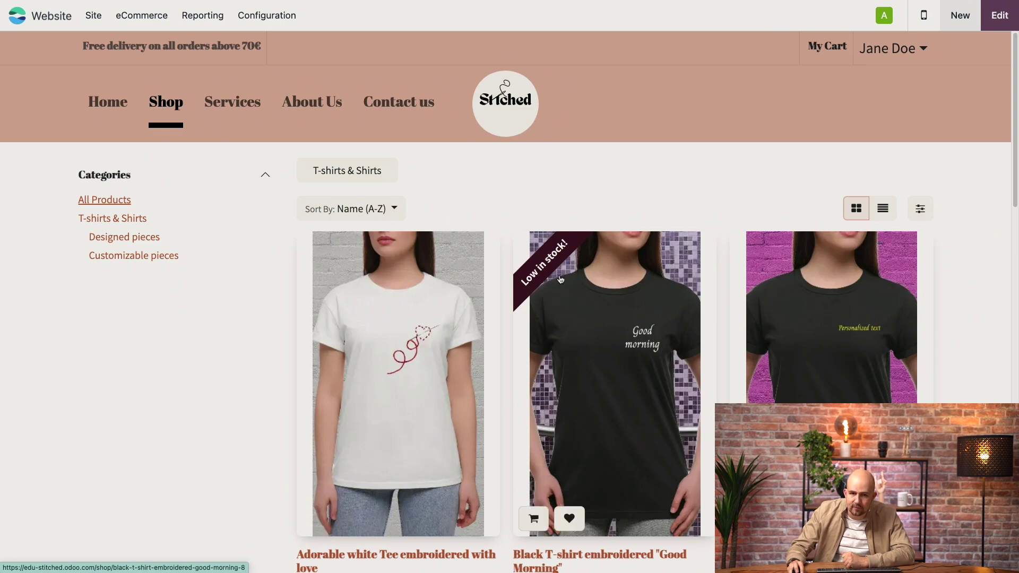
scroll(552, 291, "down", 7)
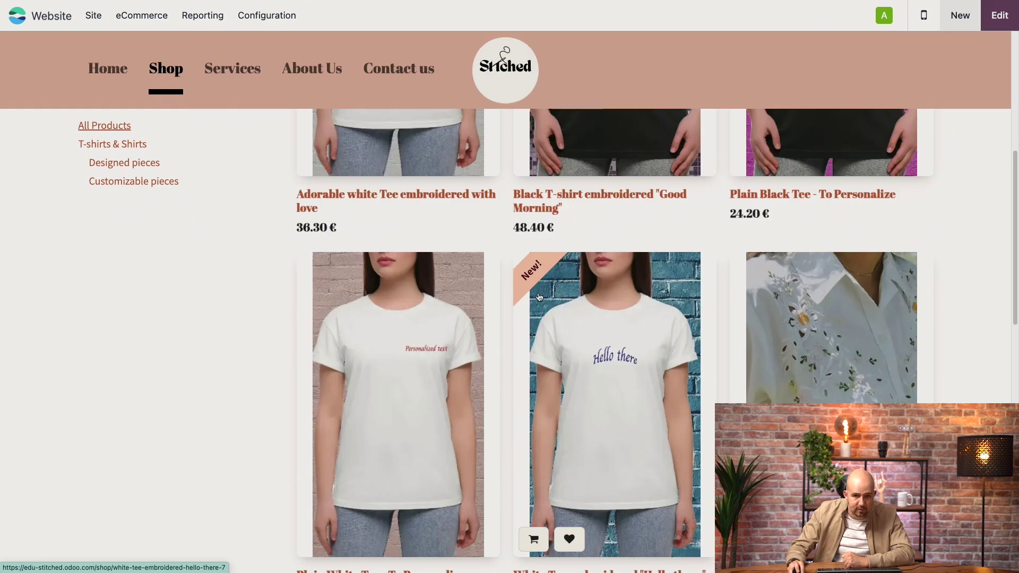
scroll(540, 295, "up", 7)
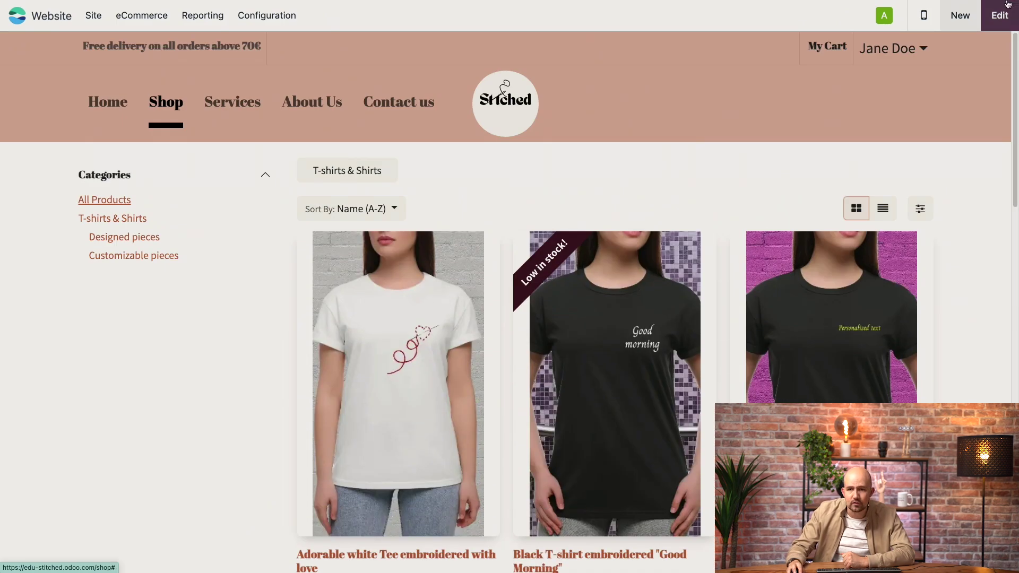
left_click(999, 23)
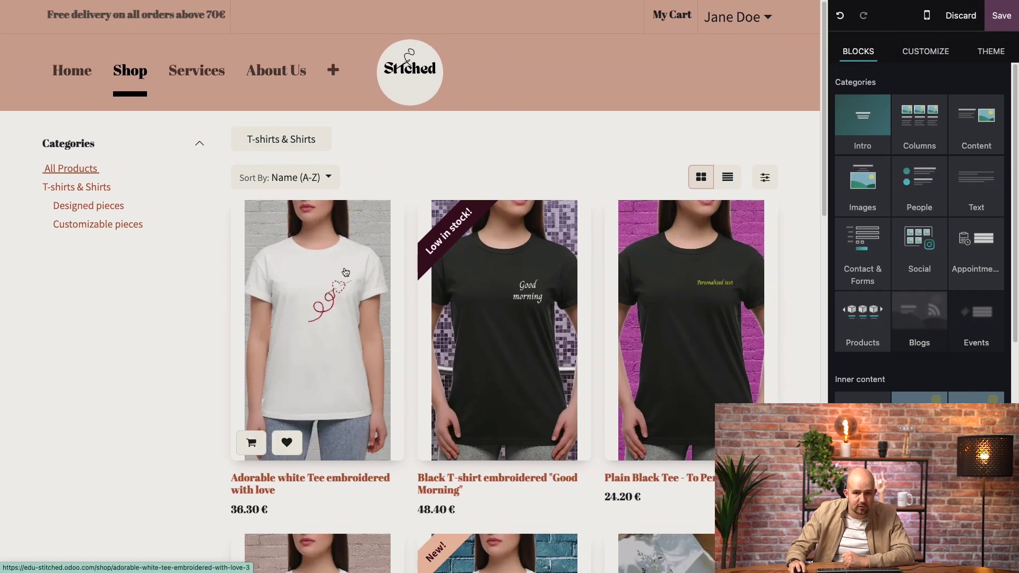
Set the white embroidered T-shirt card's size to a 2×2 block
left_click(346, 273)
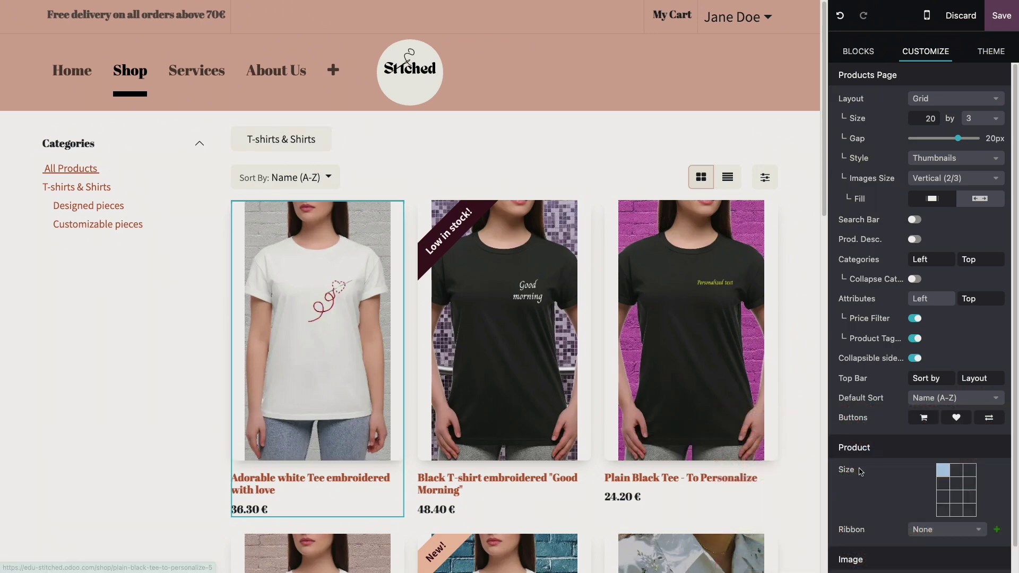
scroll(875, 467, "down", 1)
scroll(929, 451, "down", 1)
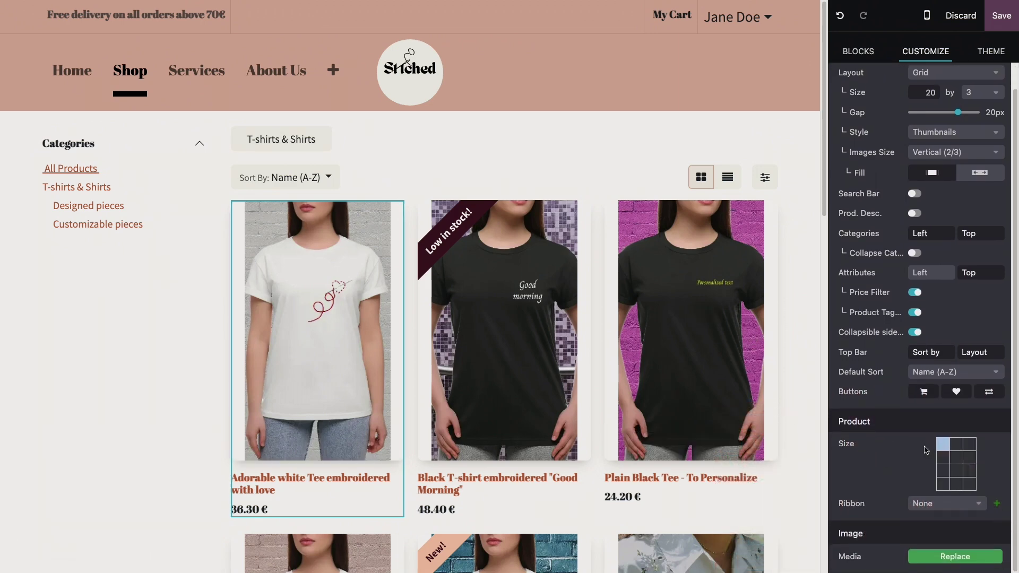
left_click(955, 462)
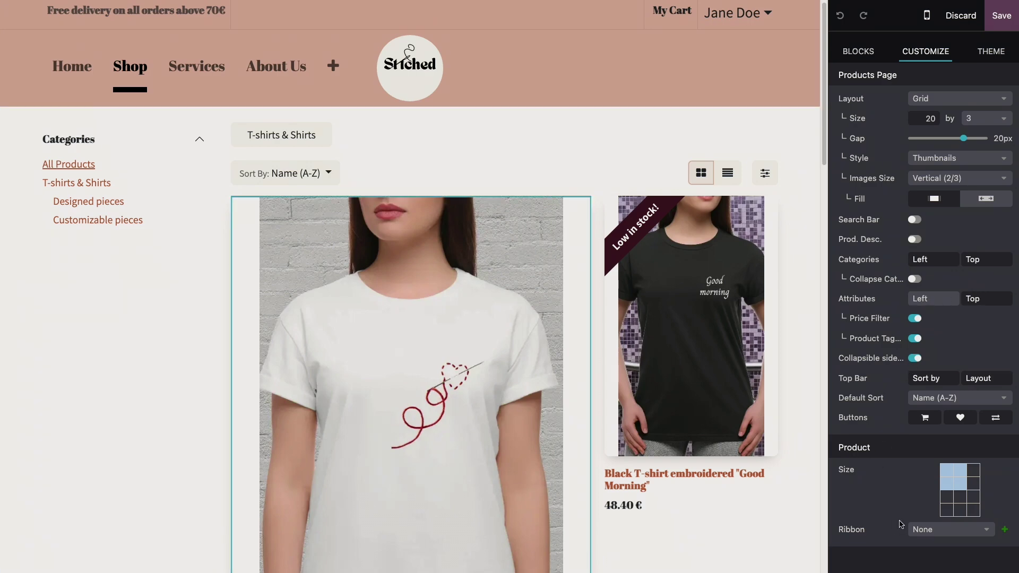
Create a new ribbon for the white T-shirt named 'Best-seller'
left_click(927, 531)
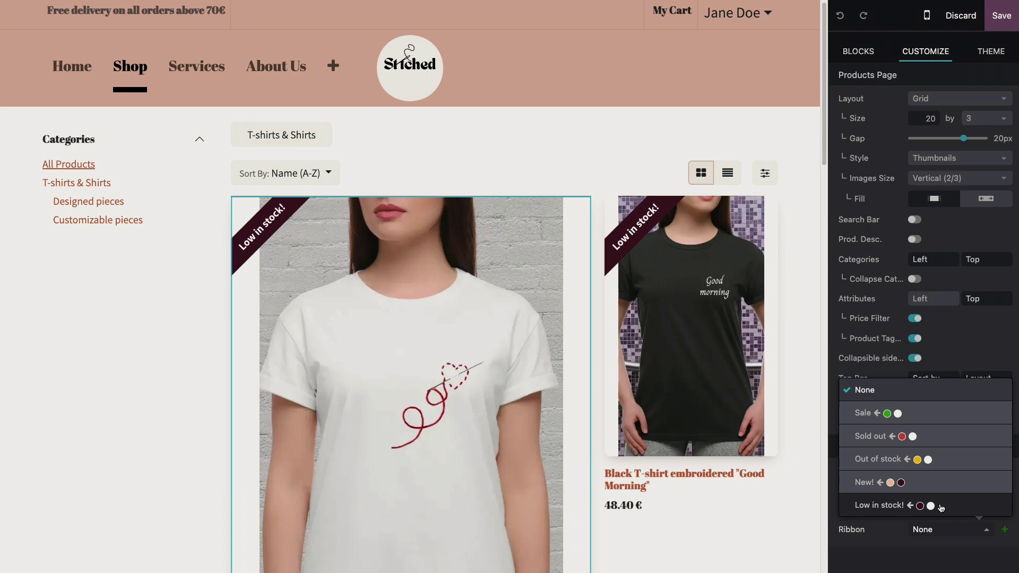
left_click(948, 546)
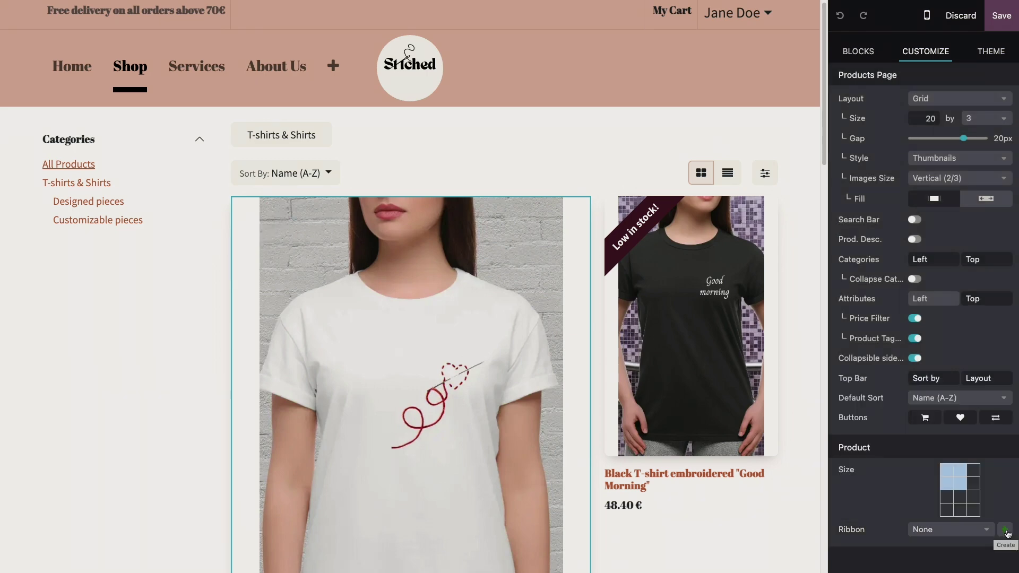
left_click(1006, 530)
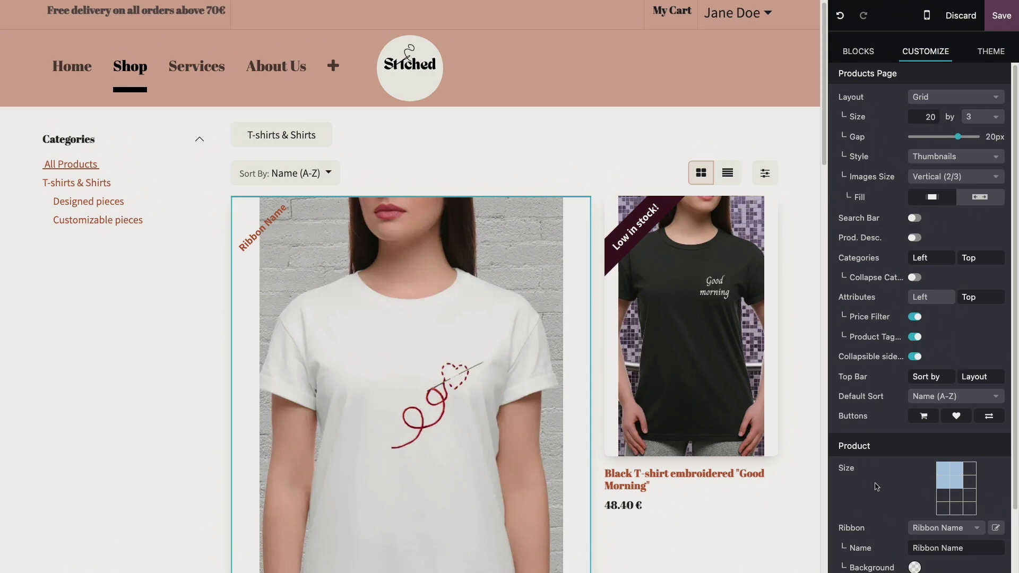
scroll(987, 496, "down", 2)
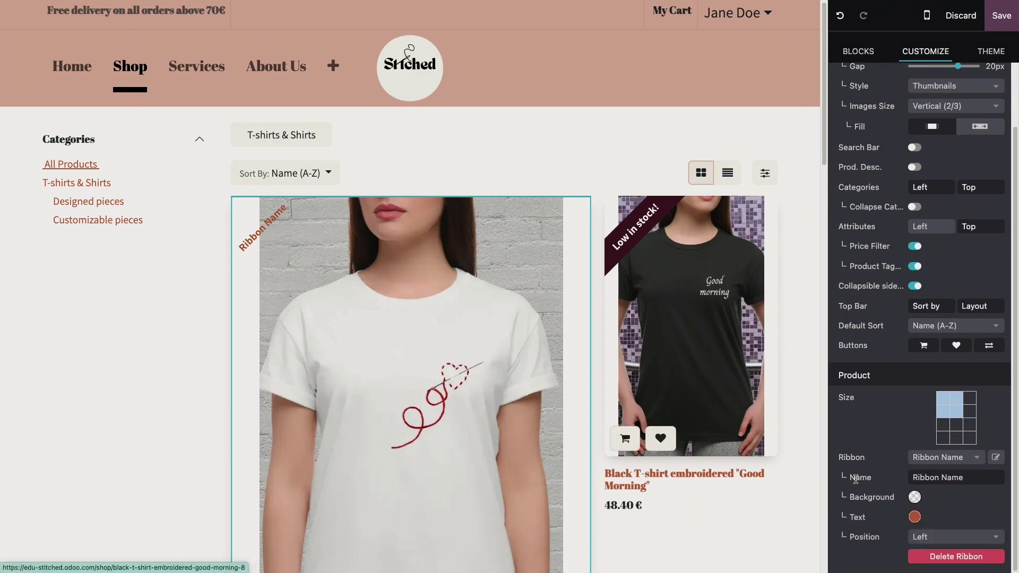
triple_click(936, 479)
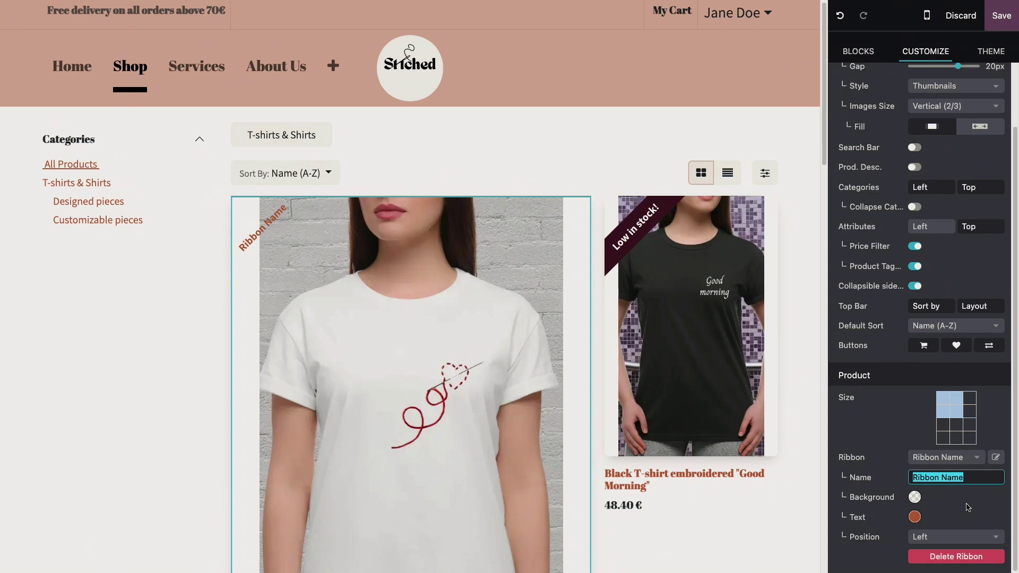
type("Best-seller")
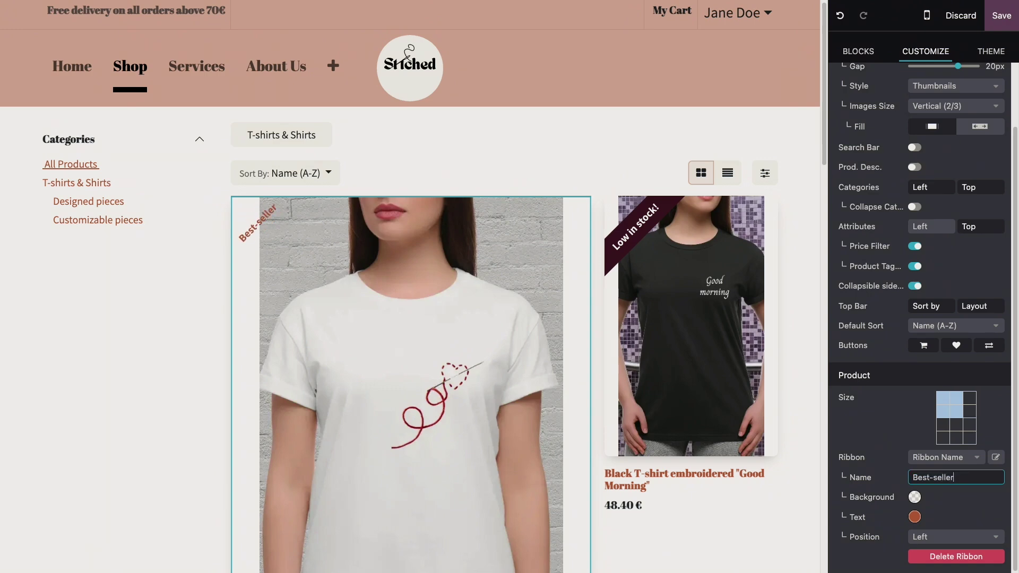
Give the Best-seller ribbon a peach background and white text
left_click(913, 502)
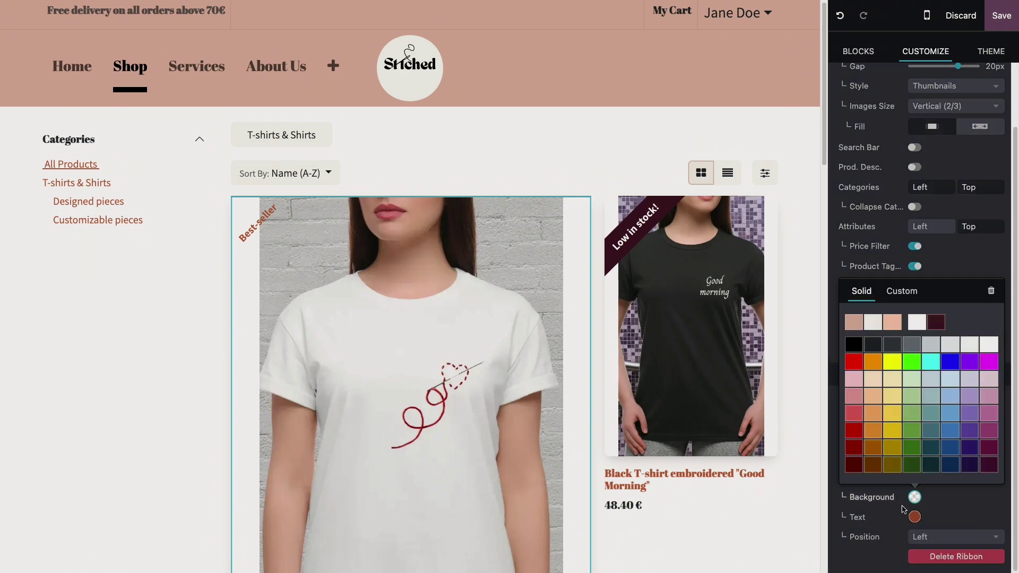
left_click(892, 328)
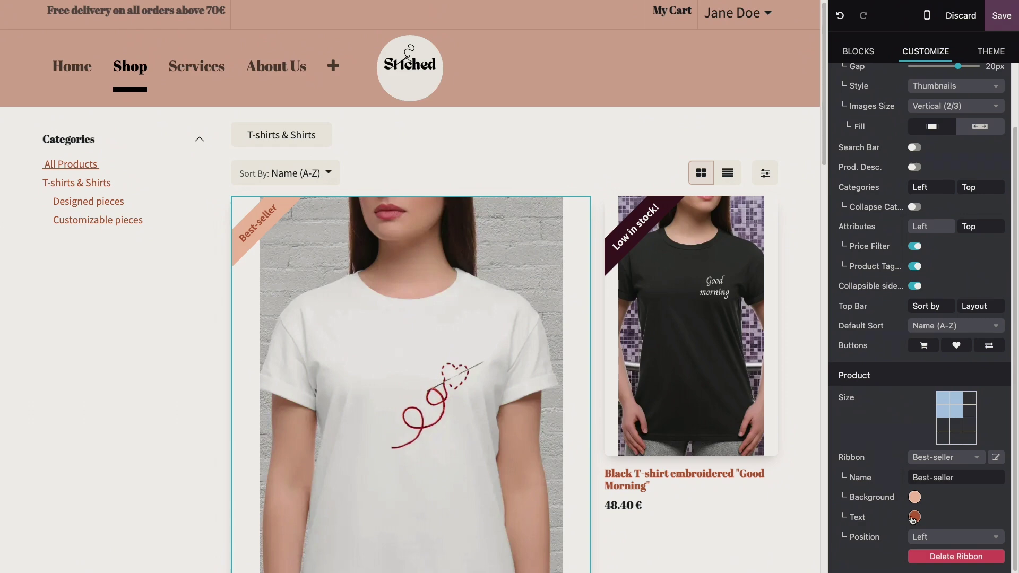
left_click(914, 517)
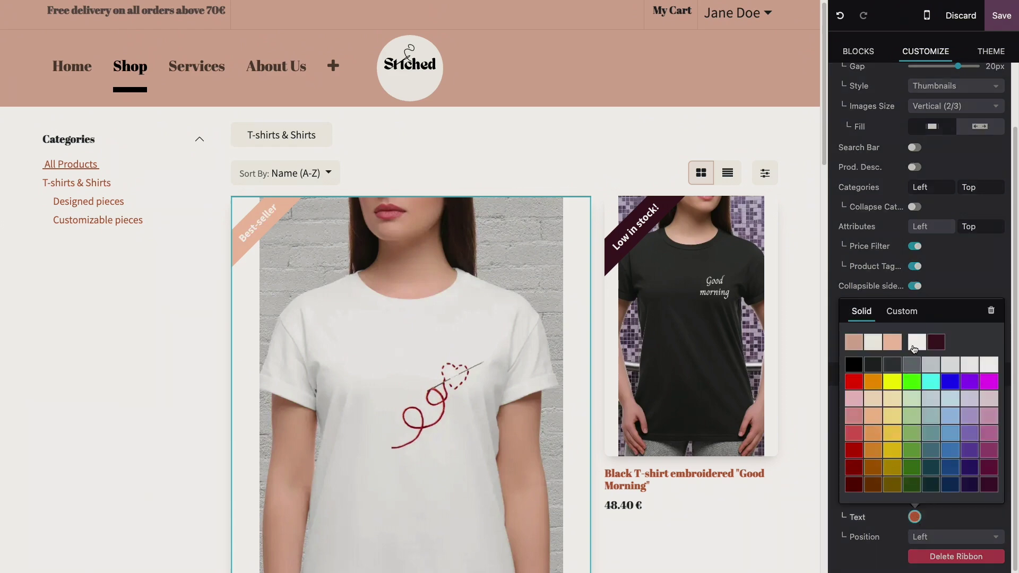
left_click(914, 348)
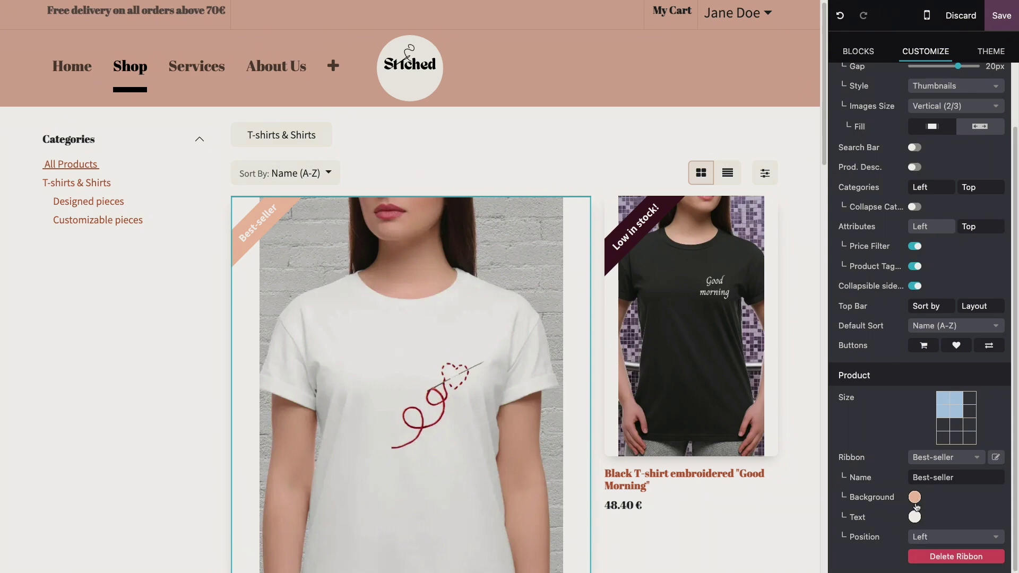
Keep the ribbon positioned on the left
left_click(926, 536)
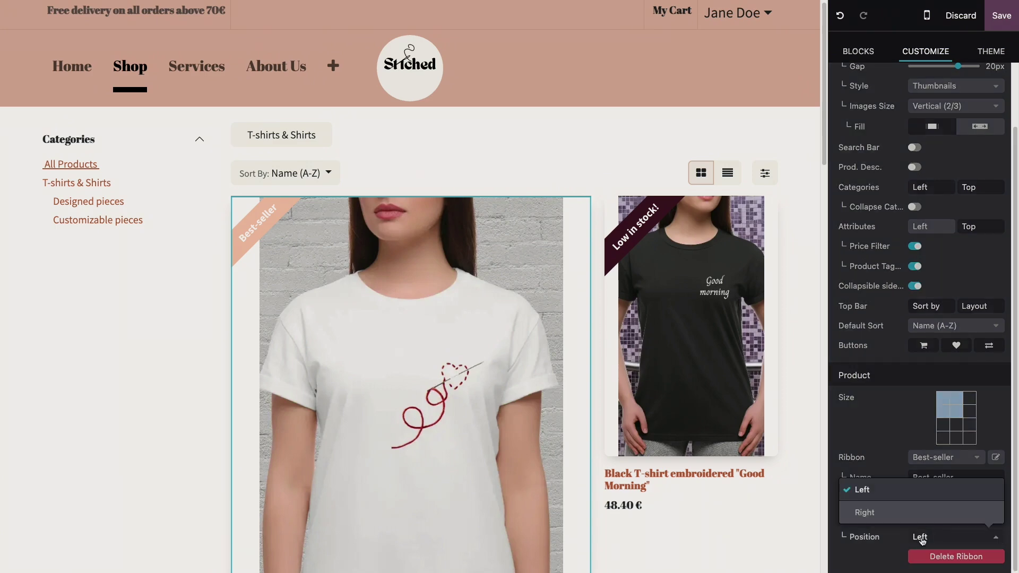
left_click(898, 514)
scroll(881, 516, "down", 3)
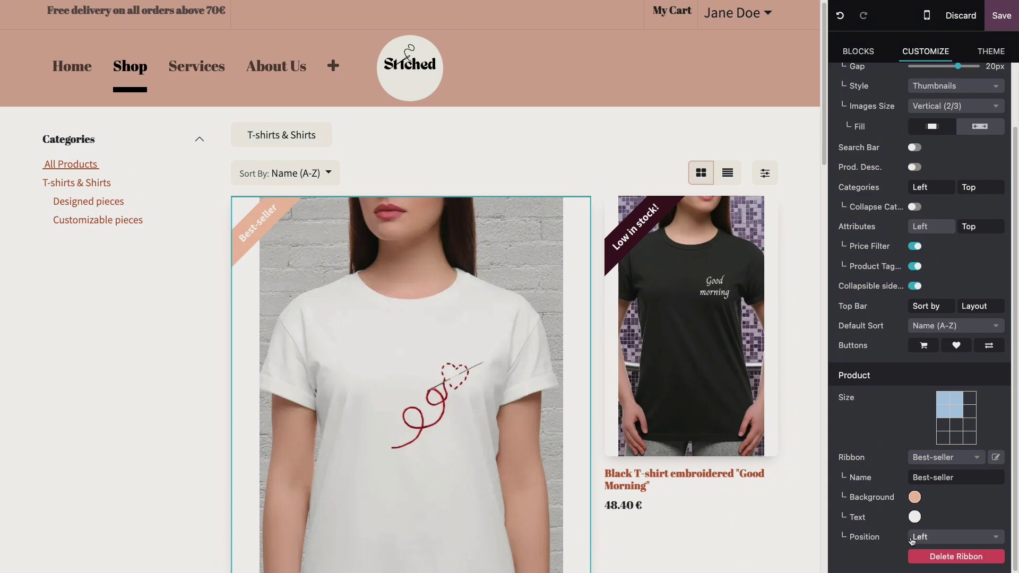
left_click(917, 536)
left_click(885, 498)
scroll(892, 509, "down", 3)
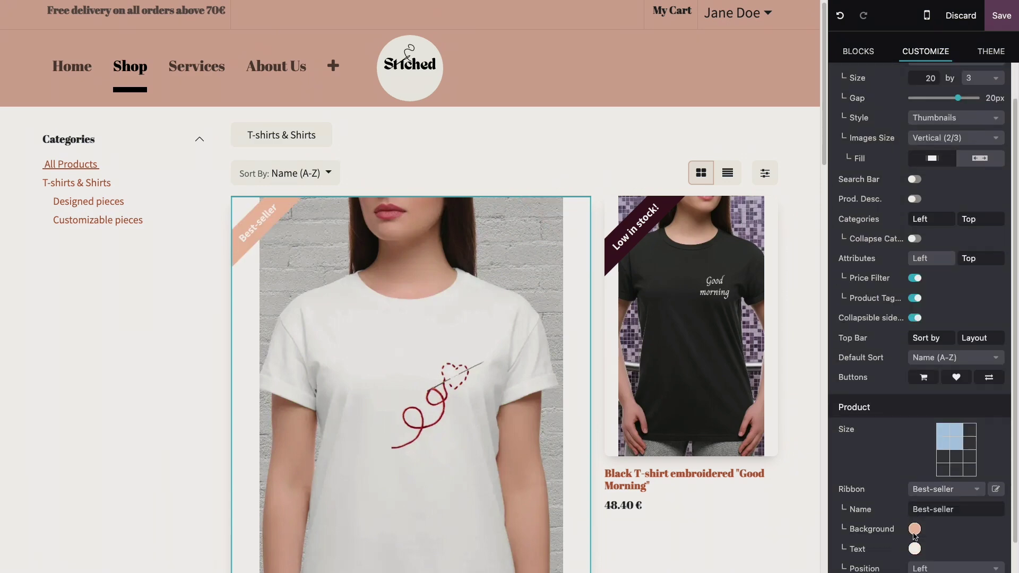
left_click(921, 537)
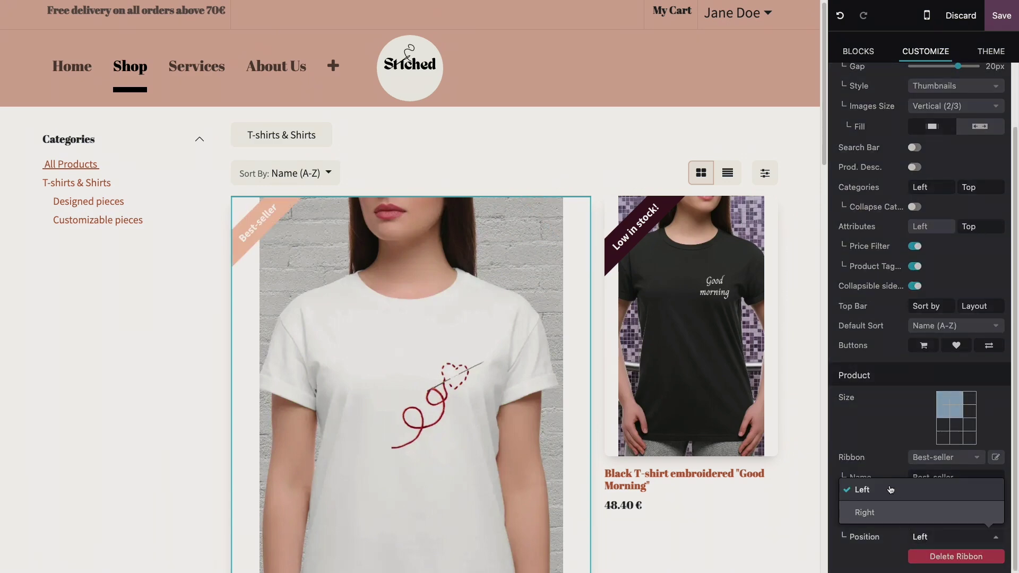
left_click(892, 490)
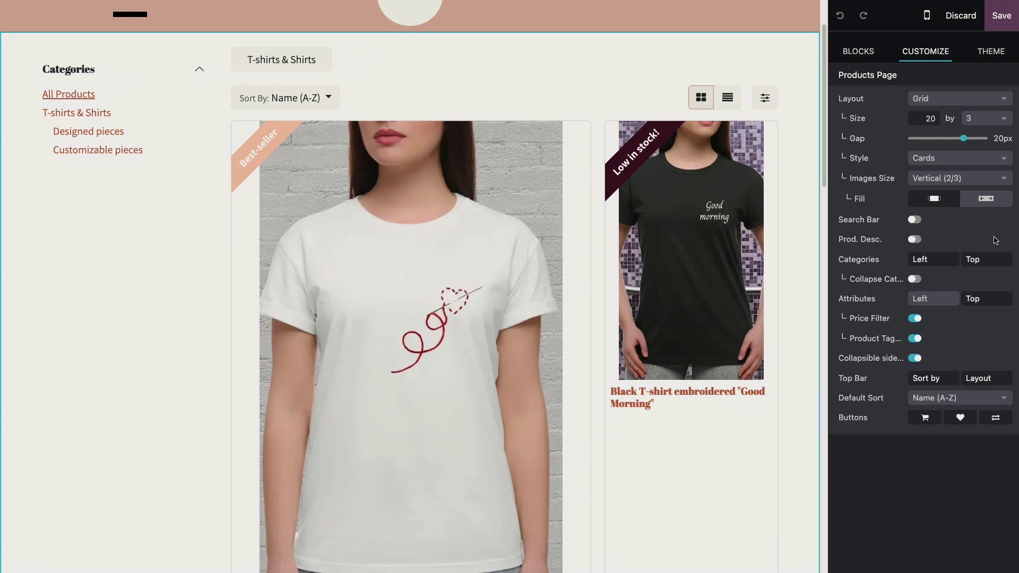
Switch the product layout to List, then back to Grid
mouse_move(643, 328)
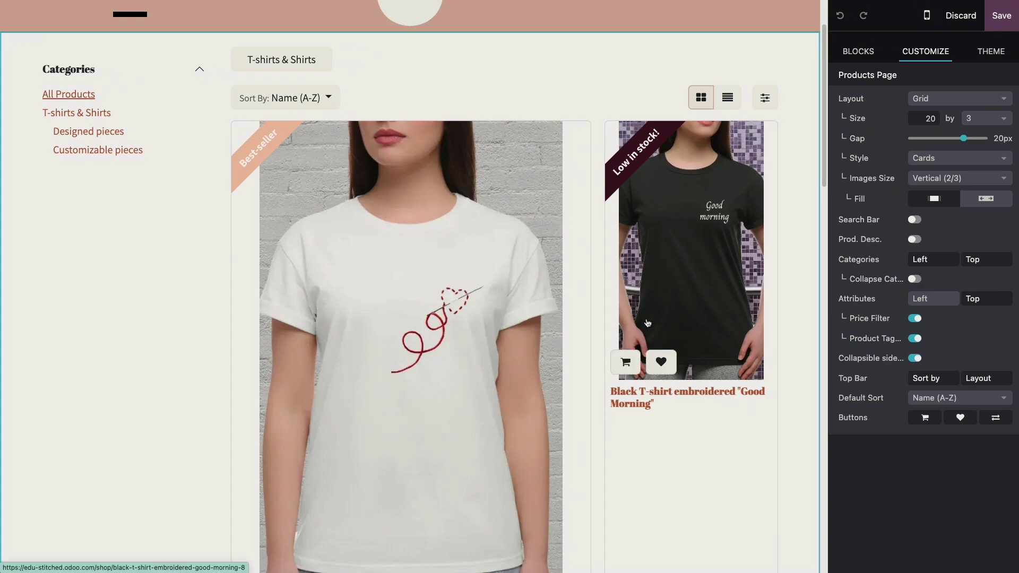
left_click(967, 100)
left_click(896, 146)
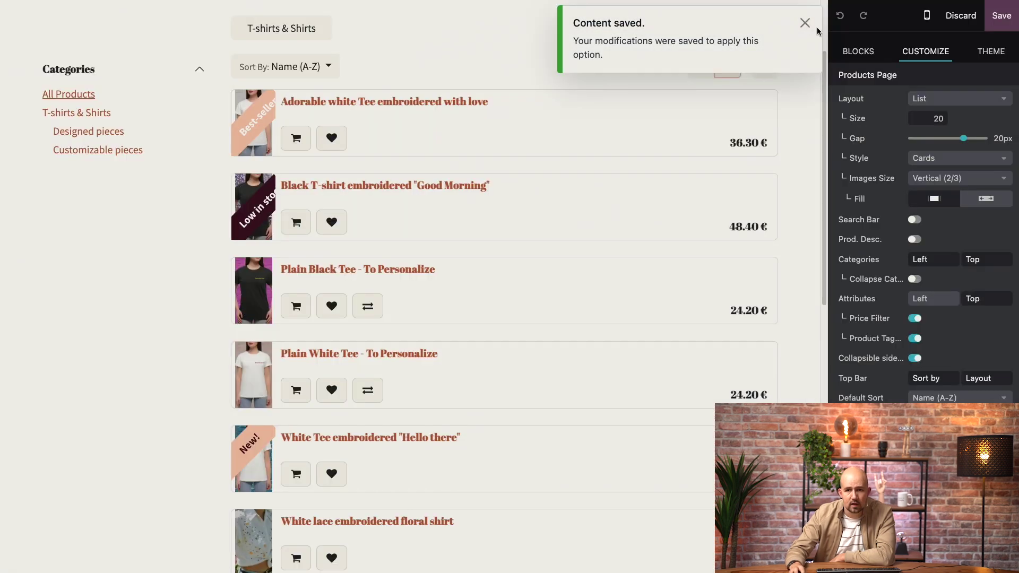
left_click(804, 23)
left_click(946, 98)
left_click(928, 123)
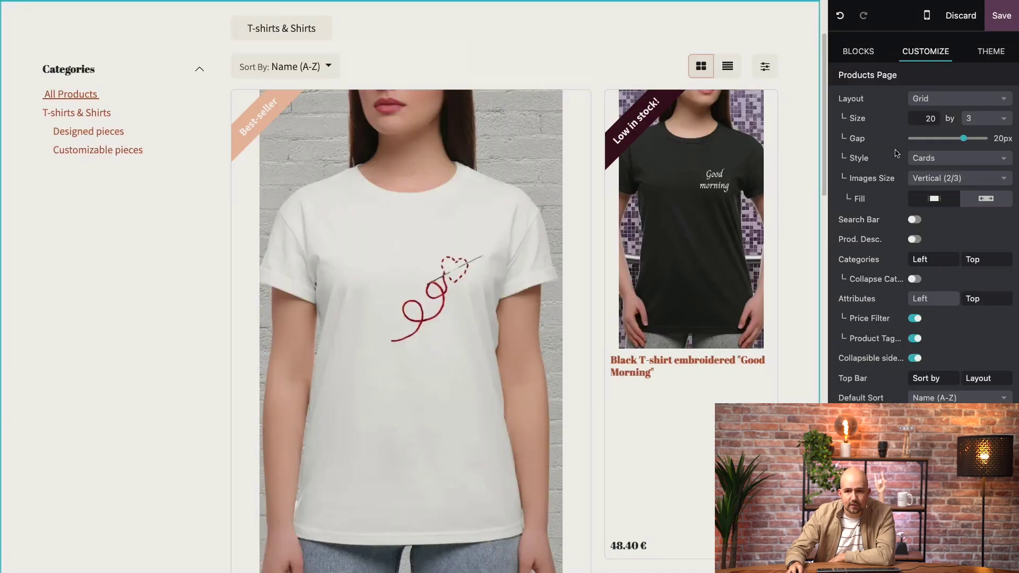
Apply the Grid product style and keep Vertical (2/3) image size
left_click(957, 159)
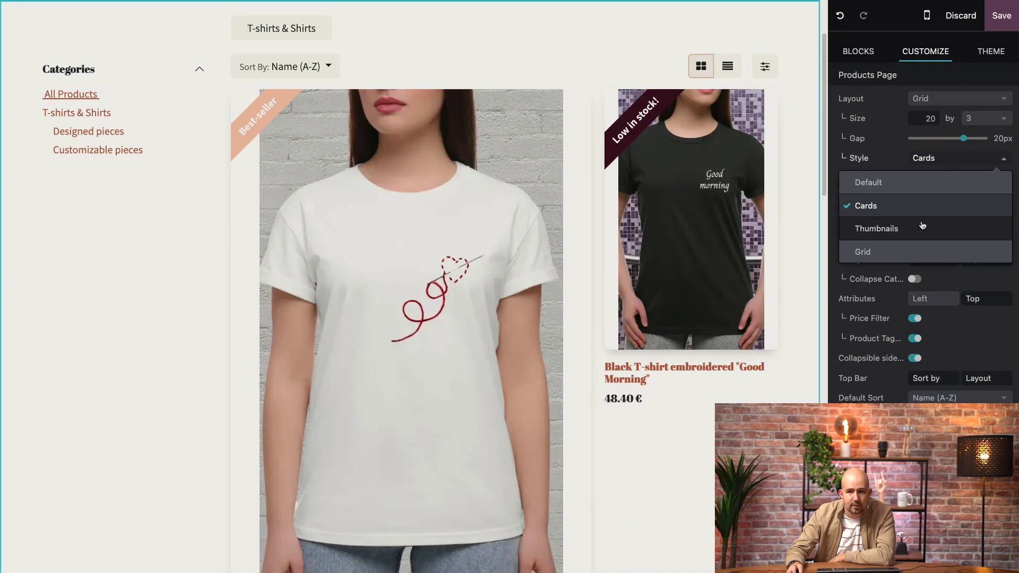
left_click(921, 252)
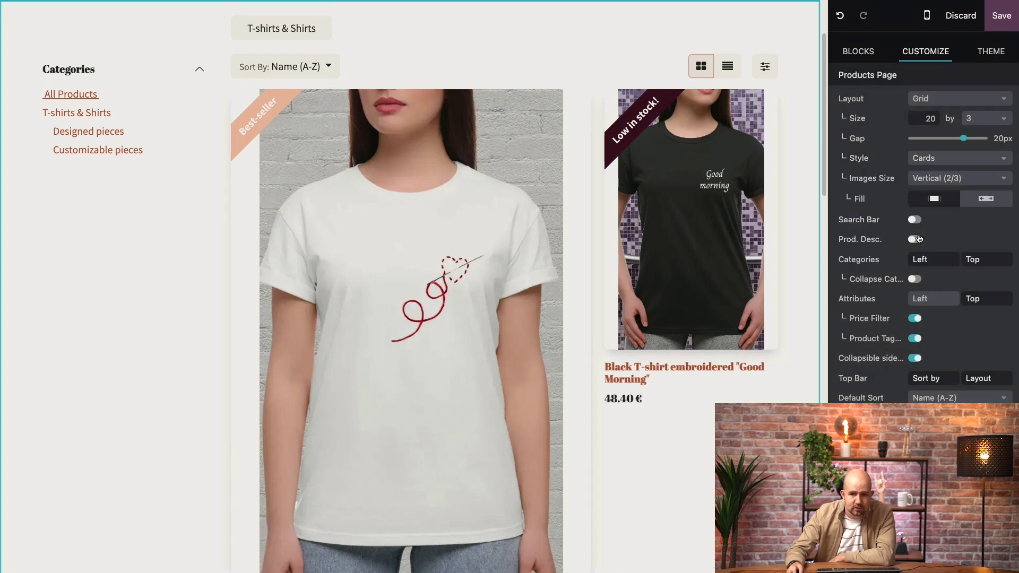
left_click(789, 176)
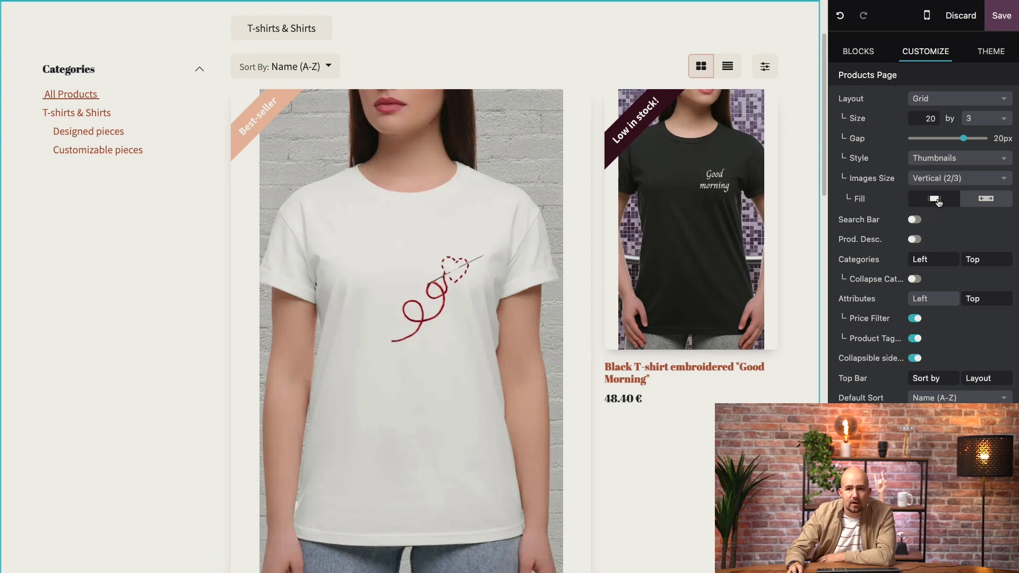
left_click(962, 182)
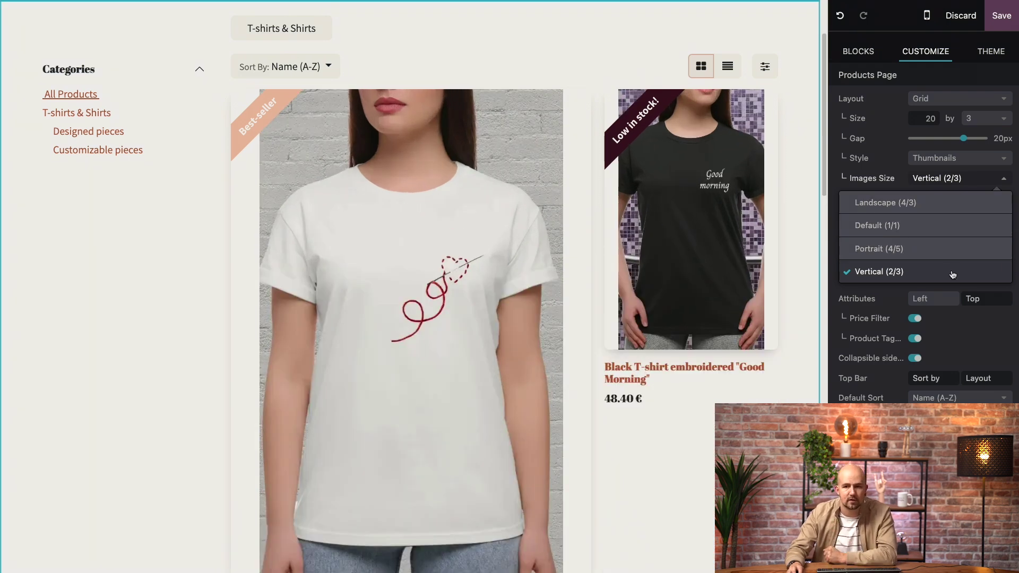
left_click(952, 274)
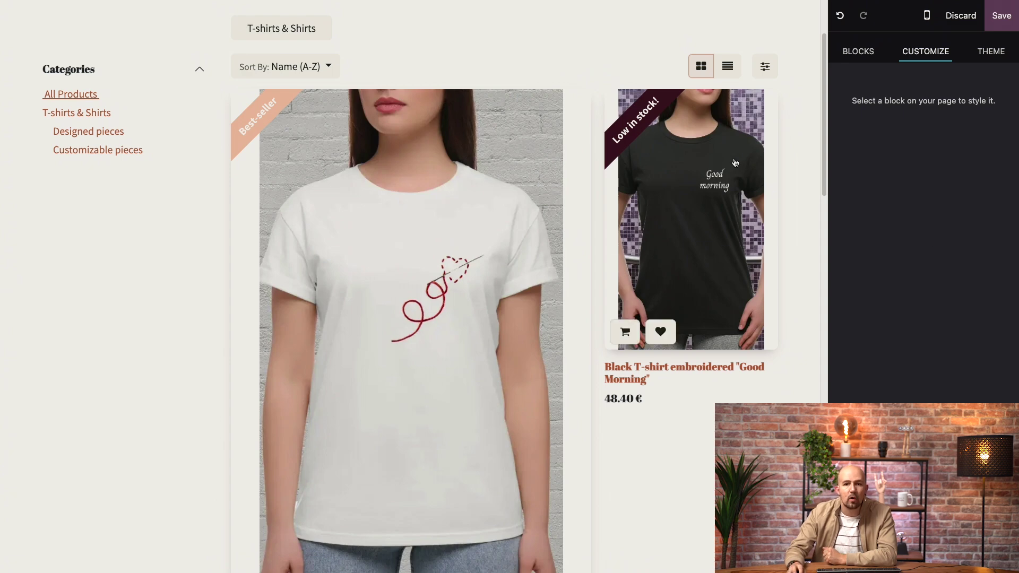
scroll(658, 118, "up", 3)
Enable the search element in the header's Elements options
left_click(573, 84)
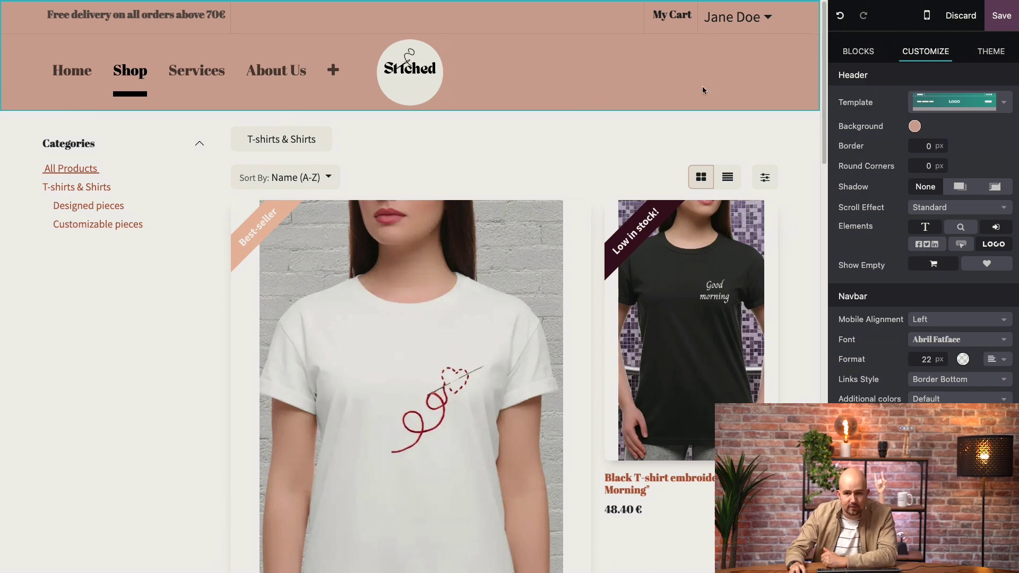
left_click(966, 229)
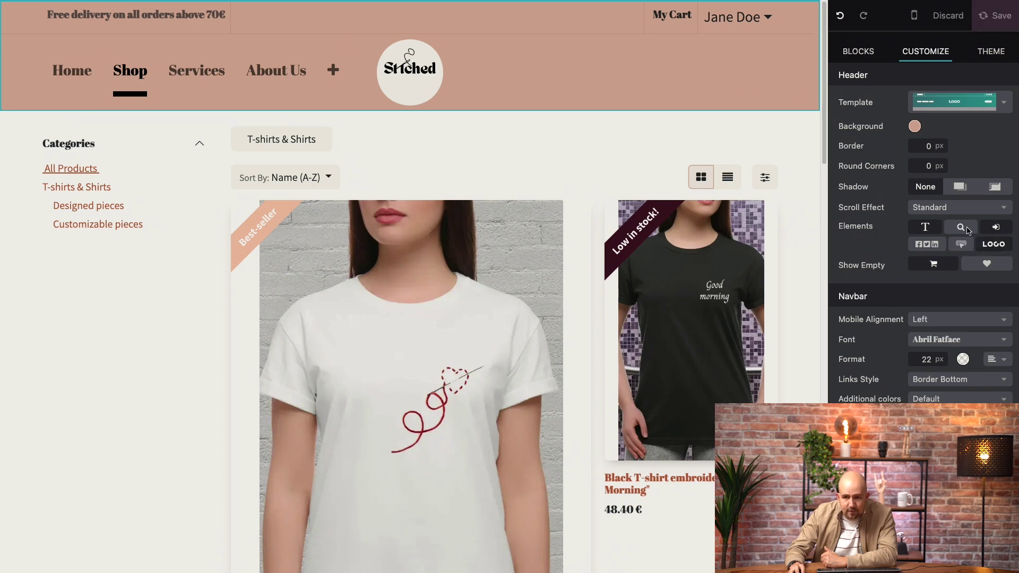
left_click(805, 22)
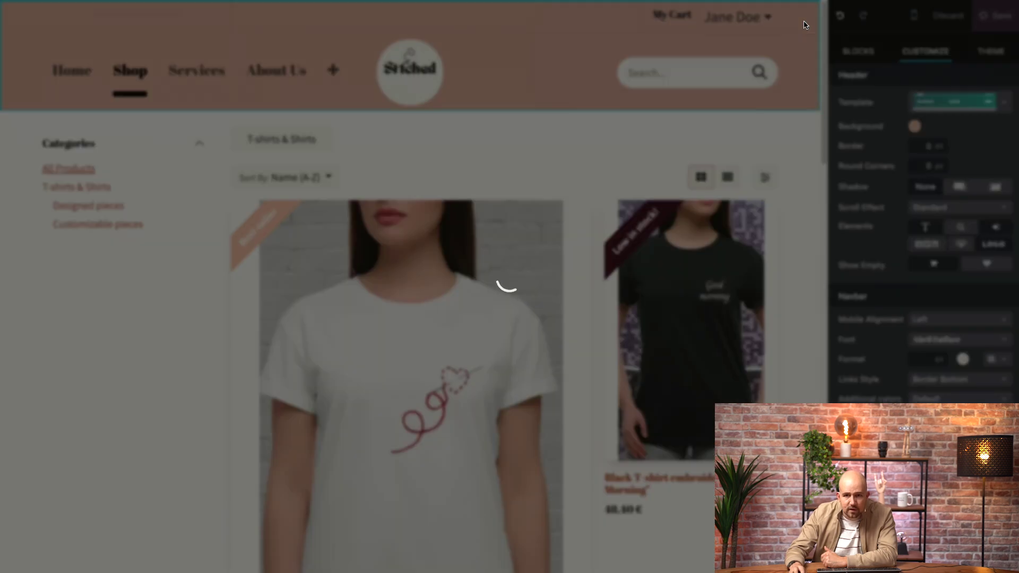